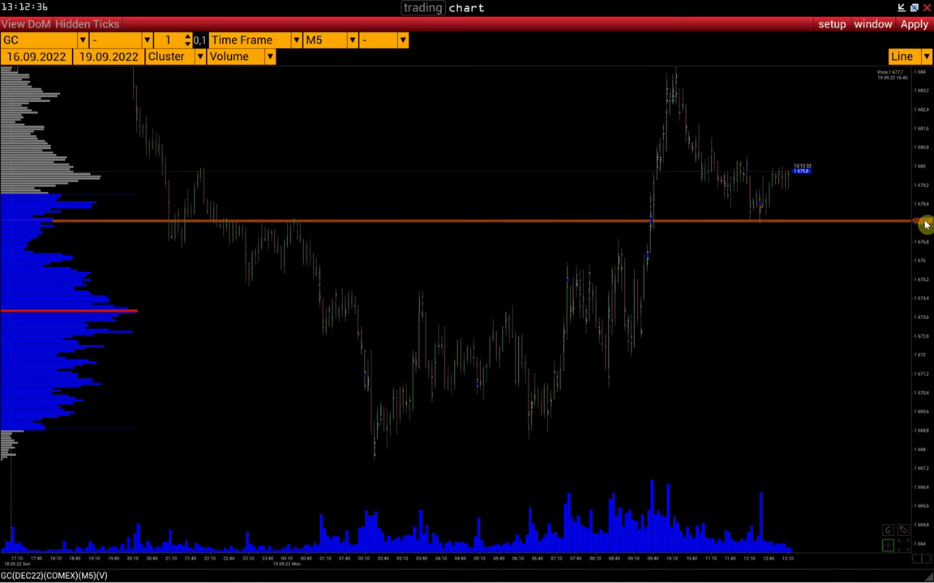
- Drop a horizontal line on the GC M5 chart and settle it near 1675.8
{"action": "left_click", "coordinate": [925, 222]}
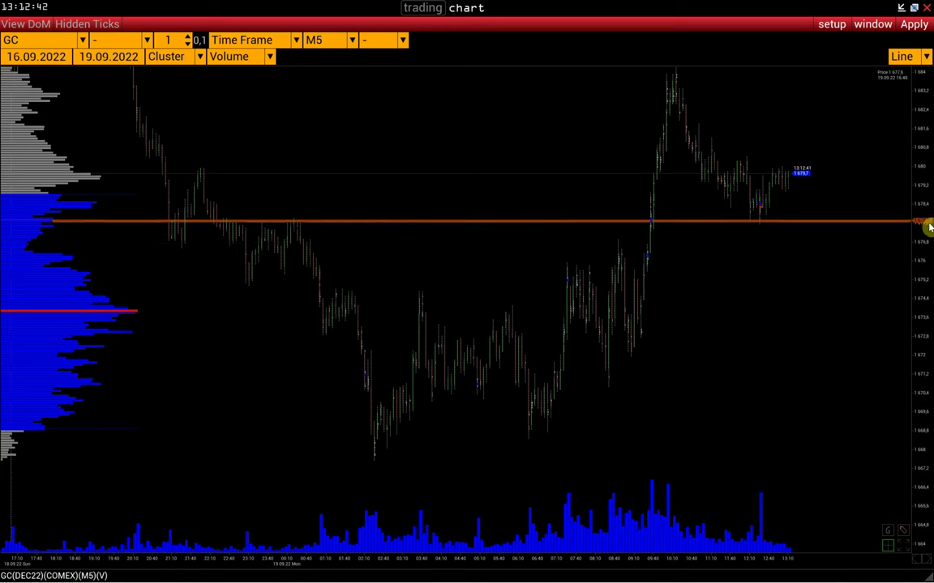
{"action": "mouse_move", "coordinate": [924, 224]}
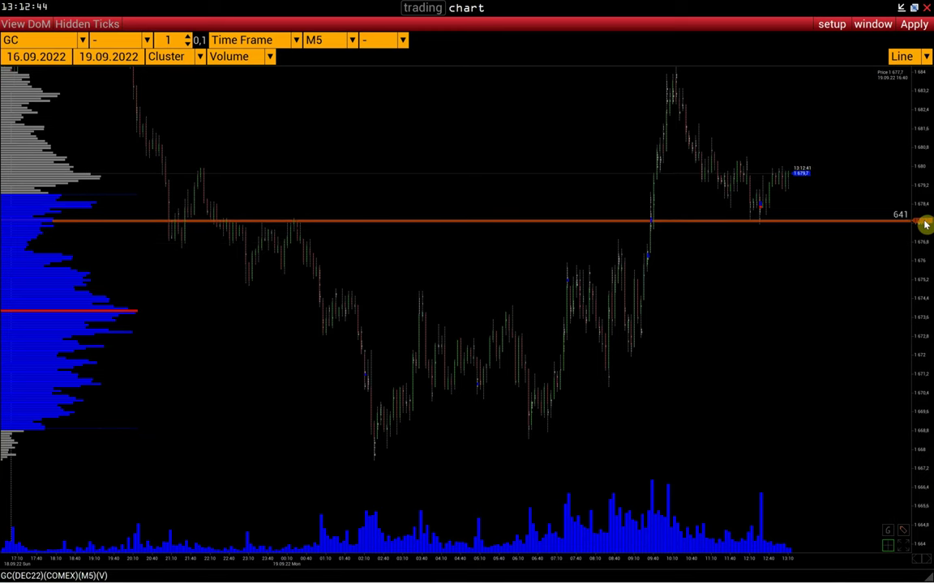
{"action": "left_click_drag", "start_coordinate": [925, 225], "coordinate": [913, 259]}
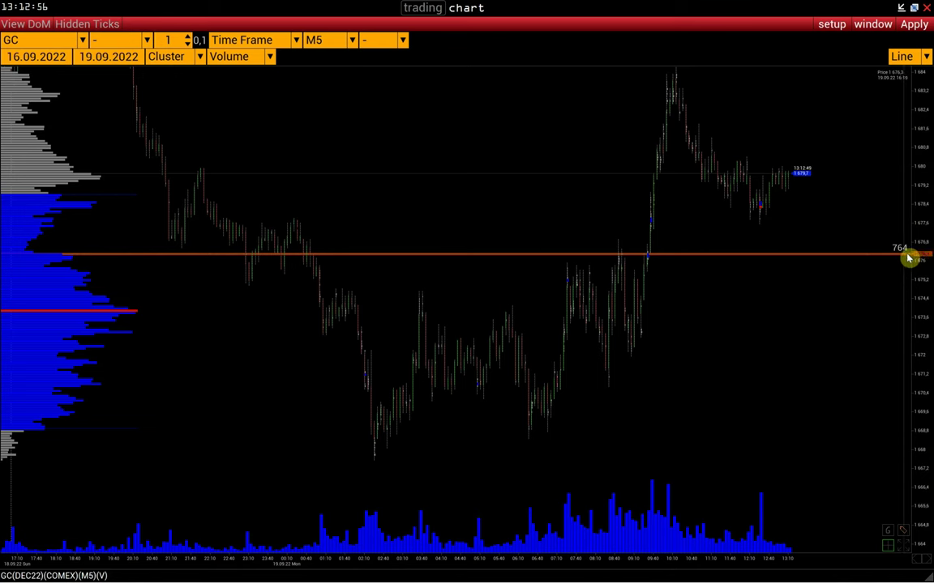
{"action": "left_click_drag", "start_coordinate": [902, 256], "coordinate": [903, 248]}
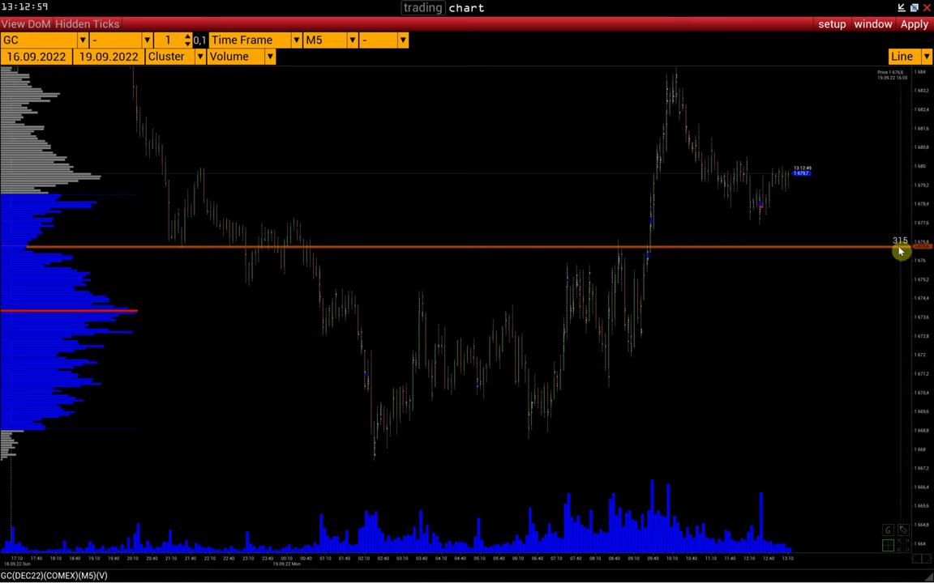
{"action": "left_click_drag", "start_coordinate": [898, 248], "coordinate": [919, 269]}
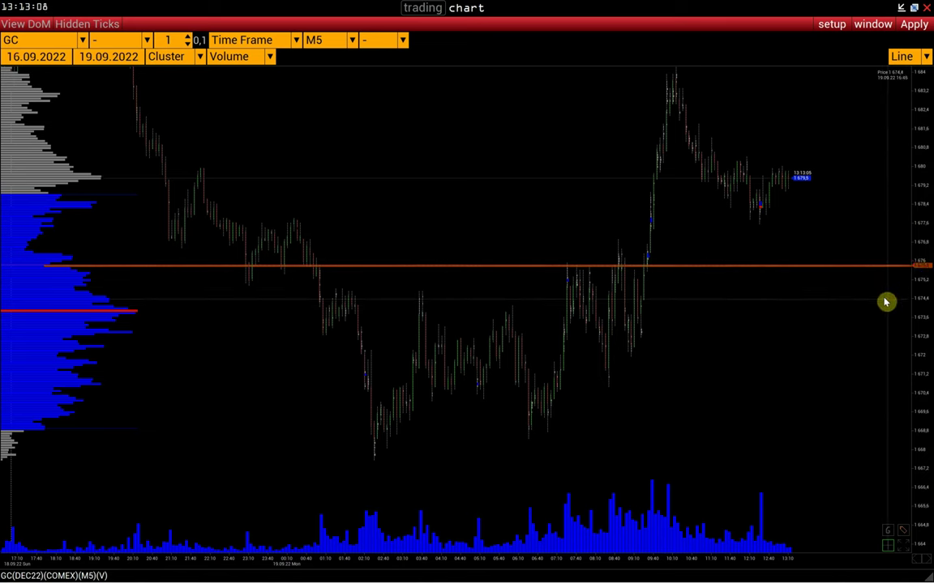
- Change the 1675.8 line's style from solid to Dash and apply it
{"action": "double_click", "coordinate": [919, 267]}
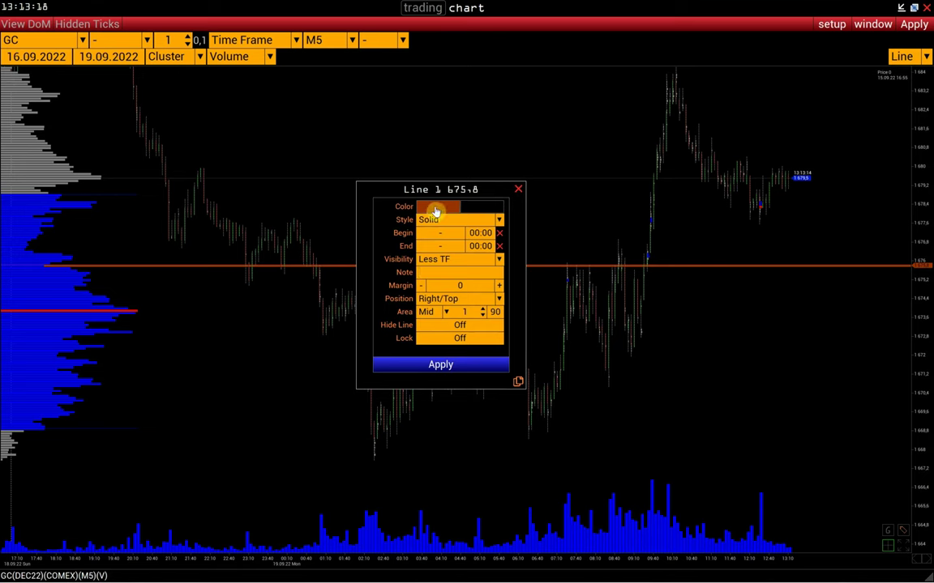
{"action": "left_click", "coordinate": [425, 207]}
{"action": "left_click", "coordinate": [400, 195]}
{"action": "left_click", "coordinate": [436, 224]}
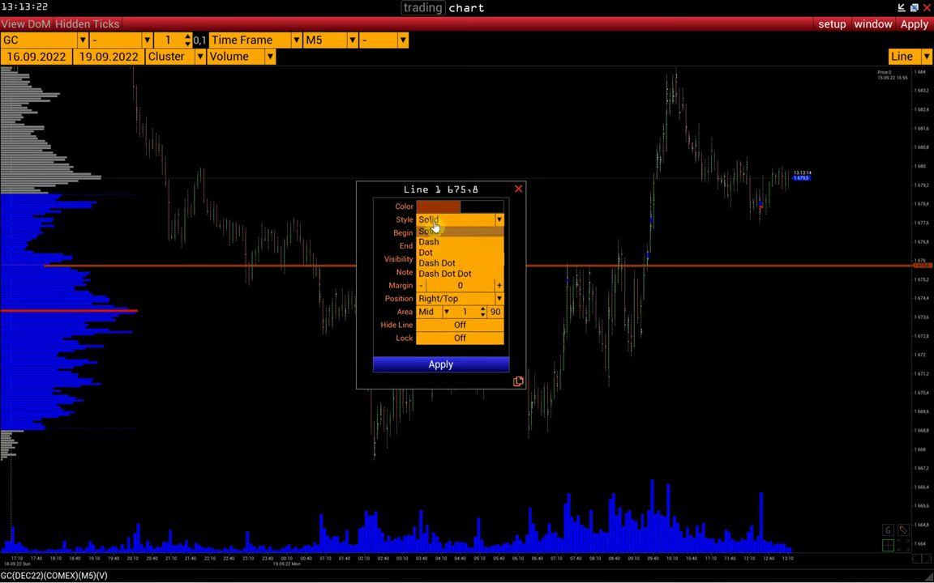
{"action": "left_click", "coordinate": [430, 241]}
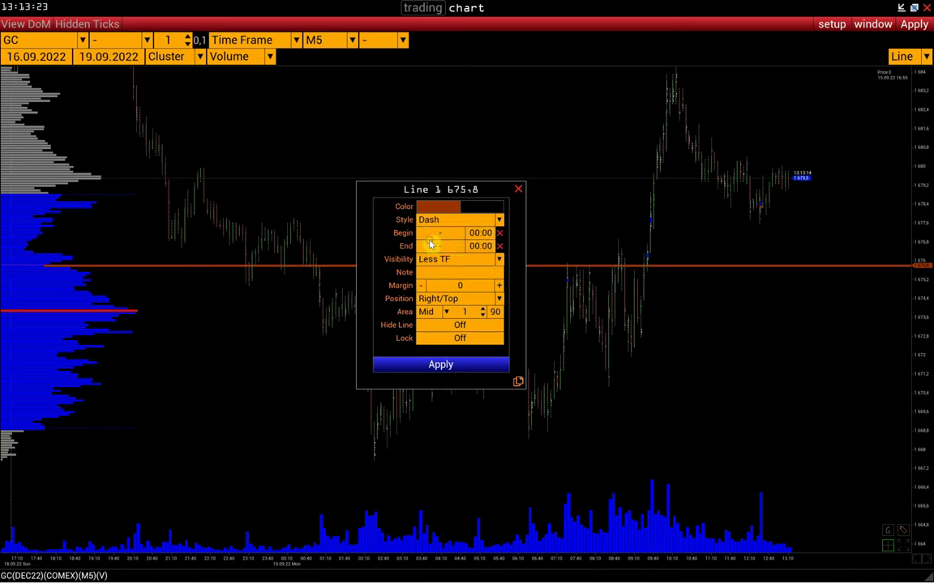
{"action": "left_click", "coordinate": [441, 366]}
{"action": "left_click", "coordinate": [830, 265]}
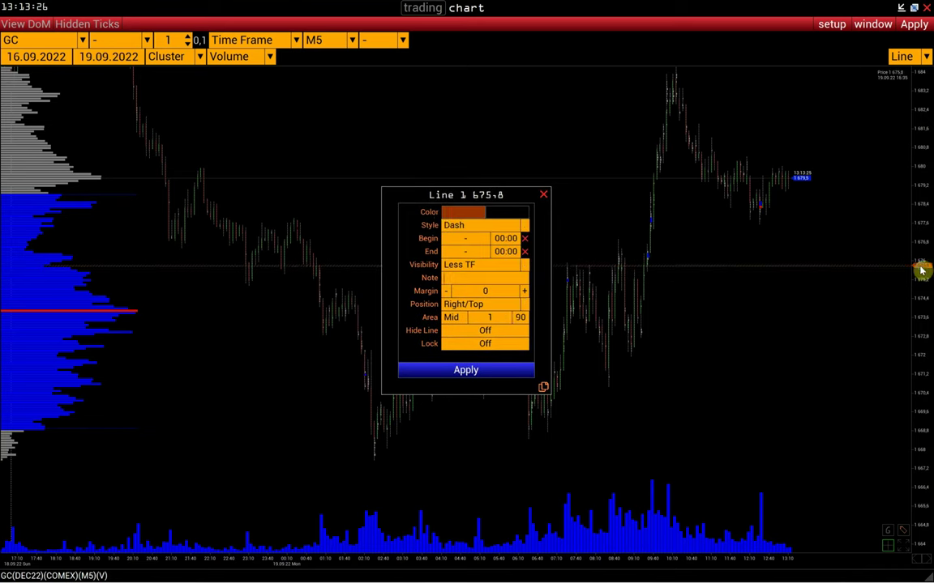
- Set Line 1's Visibility to All Windows and close its settings dialog
{"action": "left_click", "coordinate": [457, 252]}
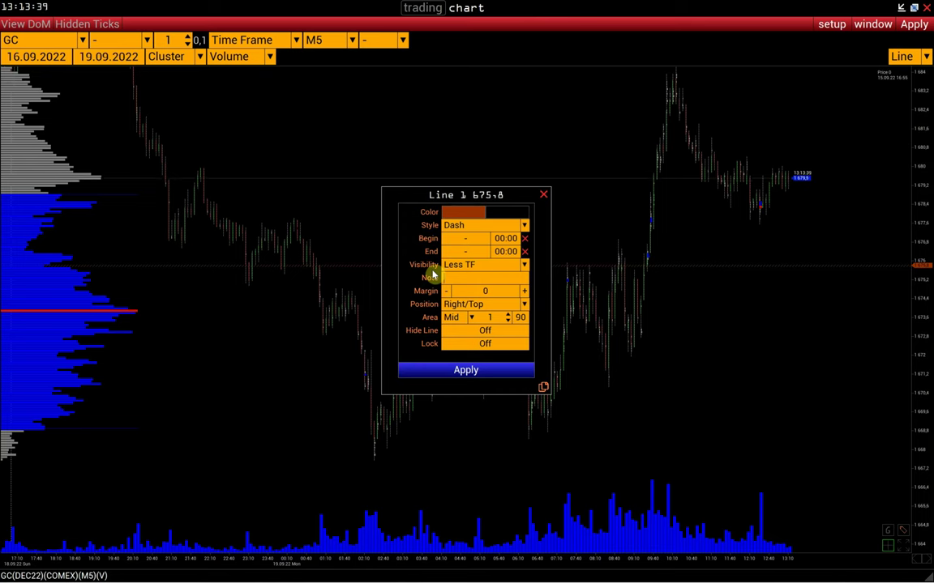
{"action": "left_click", "coordinate": [479, 267]}
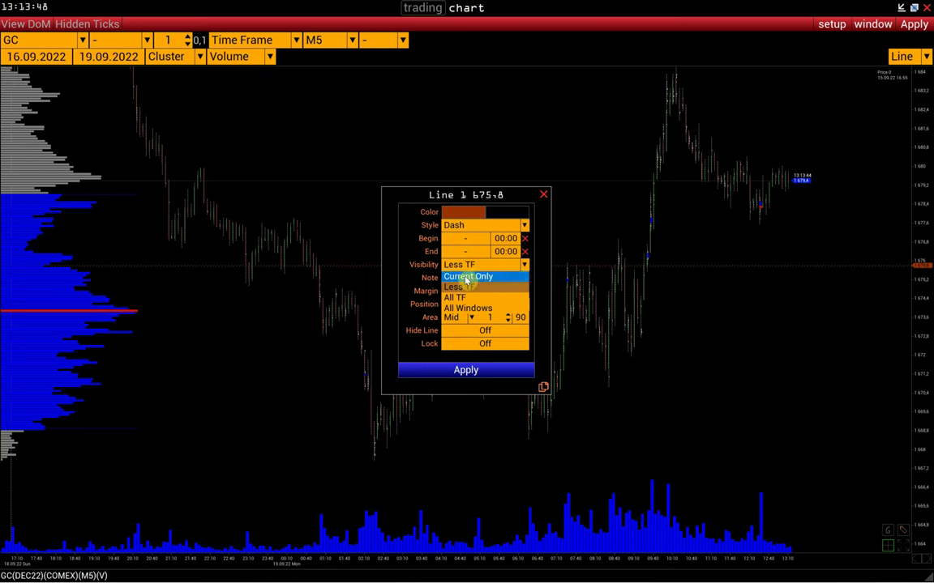
{"action": "left_click", "coordinate": [472, 277]}
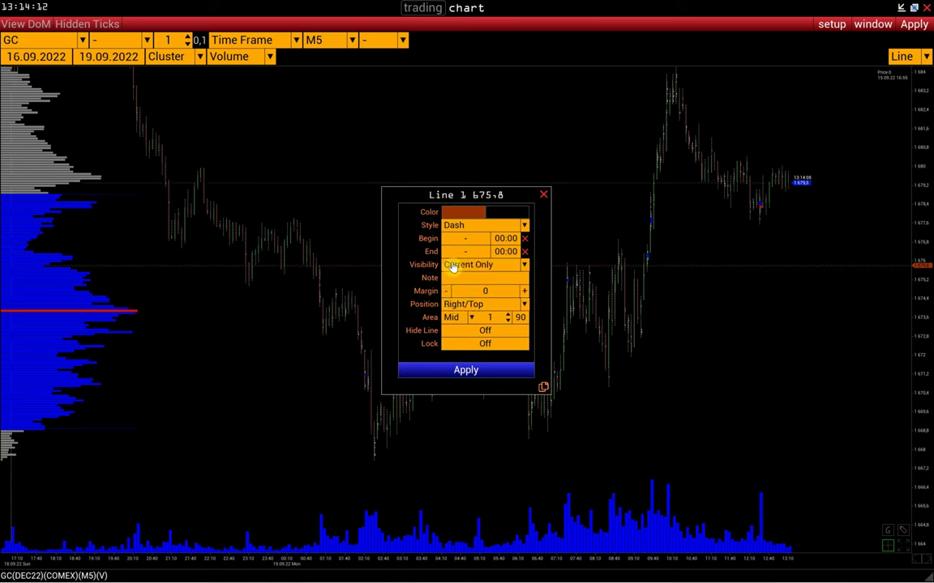
{"action": "left_click", "coordinate": [454, 269]}
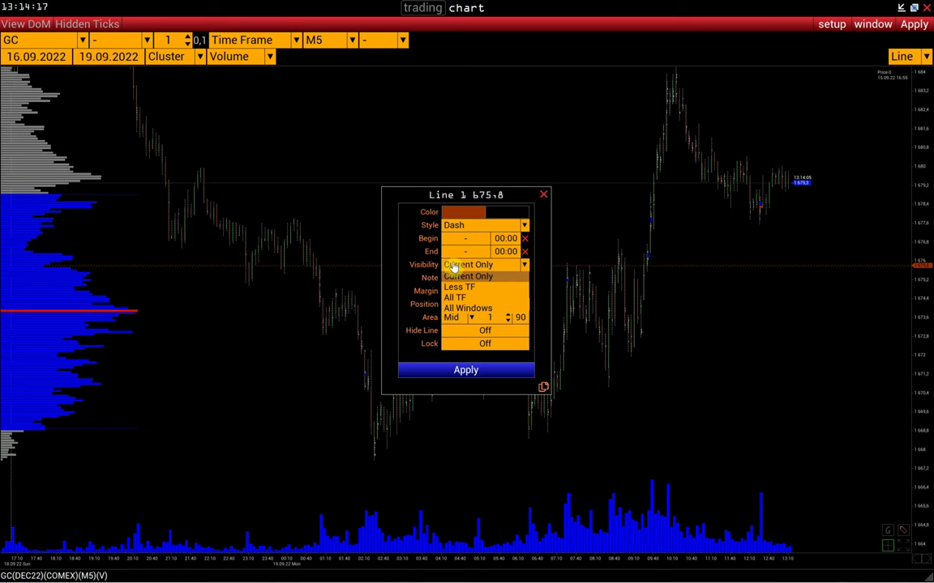
{"action": "left_click", "coordinate": [455, 298]}
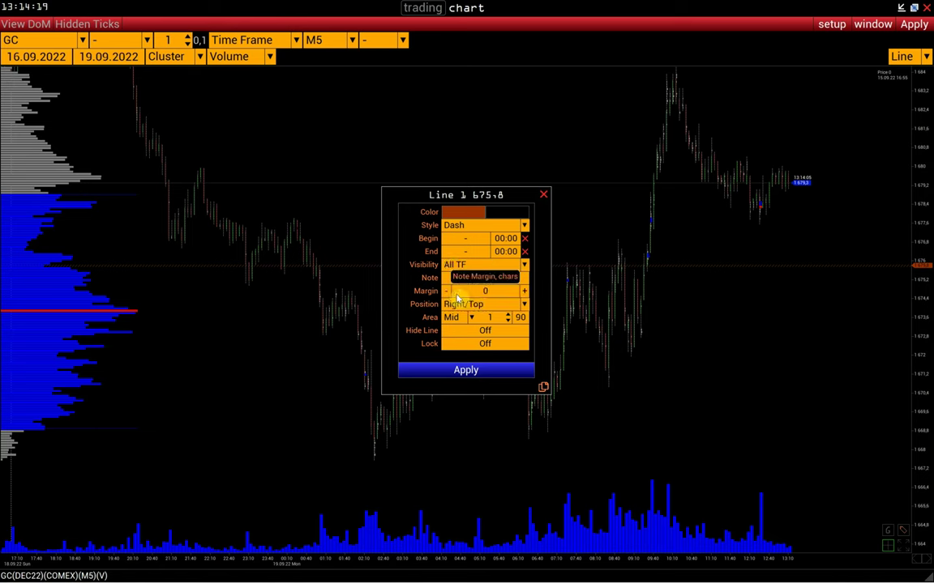
{"action": "left_click", "coordinate": [454, 266]}
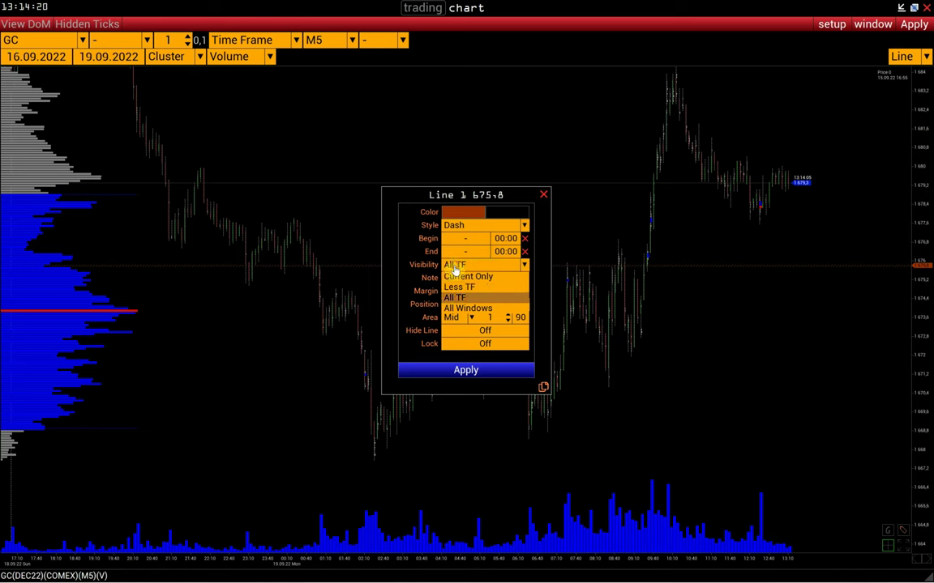
{"action": "left_click", "coordinate": [459, 309]}
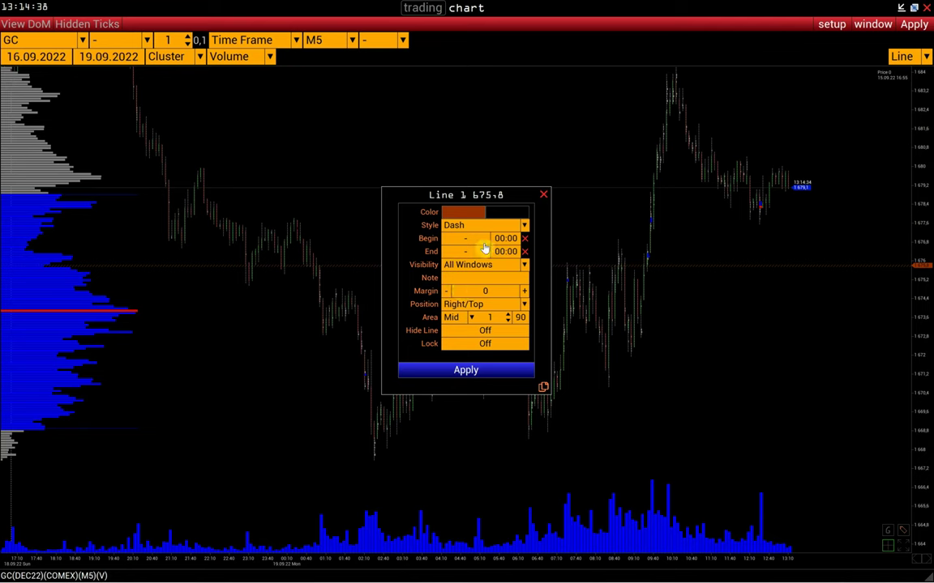
{"action": "left_click", "coordinate": [543, 194]}
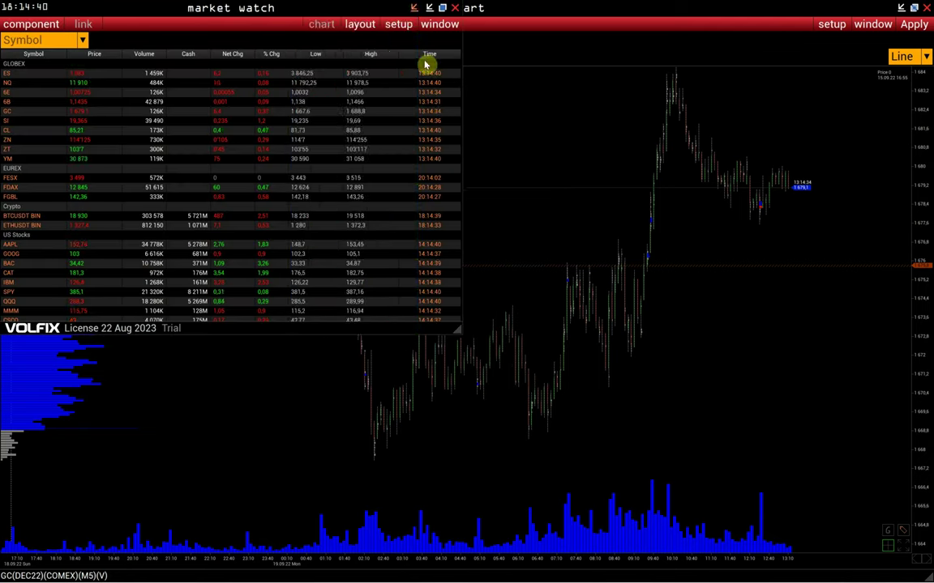
- In Global Settings, change User Line Visible from Less TF to All Windows
{"action": "left_click", "coordinate": [396, 27]}
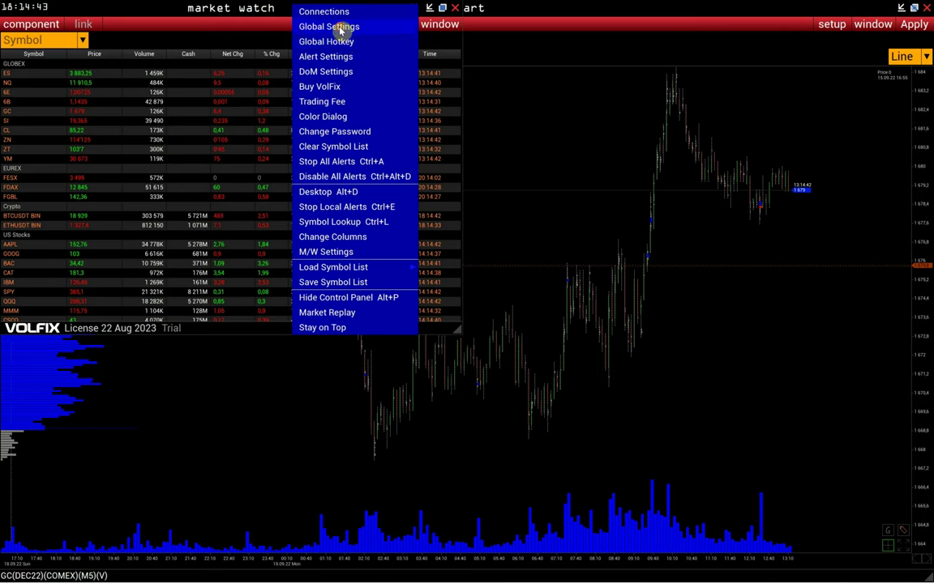
{"action": "left_click", "coordinate": [308, 26]}
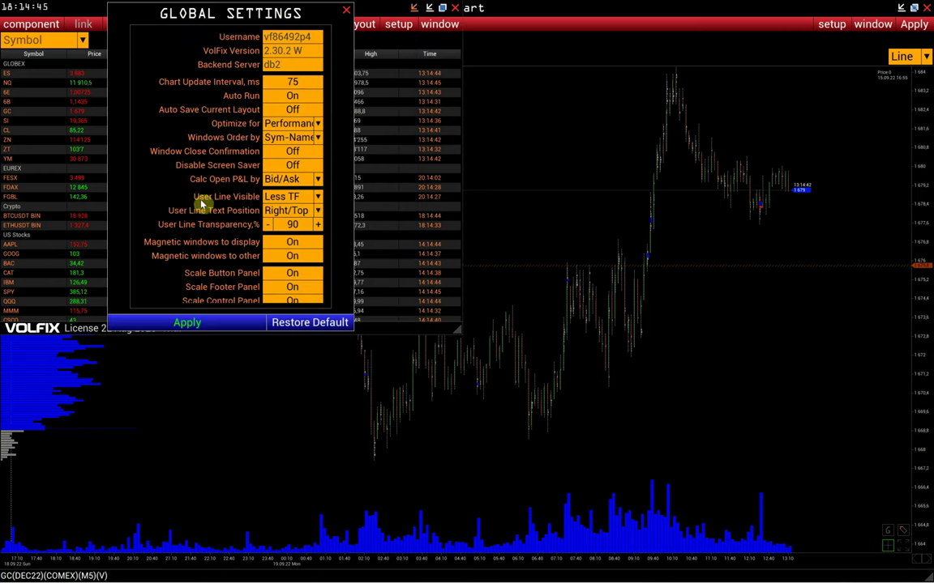
{"action": "left_click", "coordinate": [268, 200]}
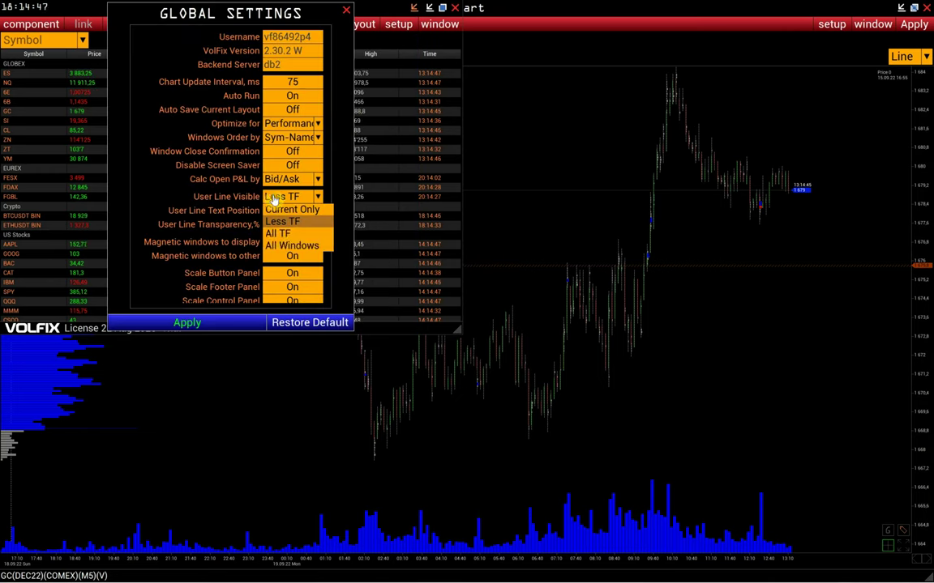
{"action": "left_click", "coordinate": [288, 247]}
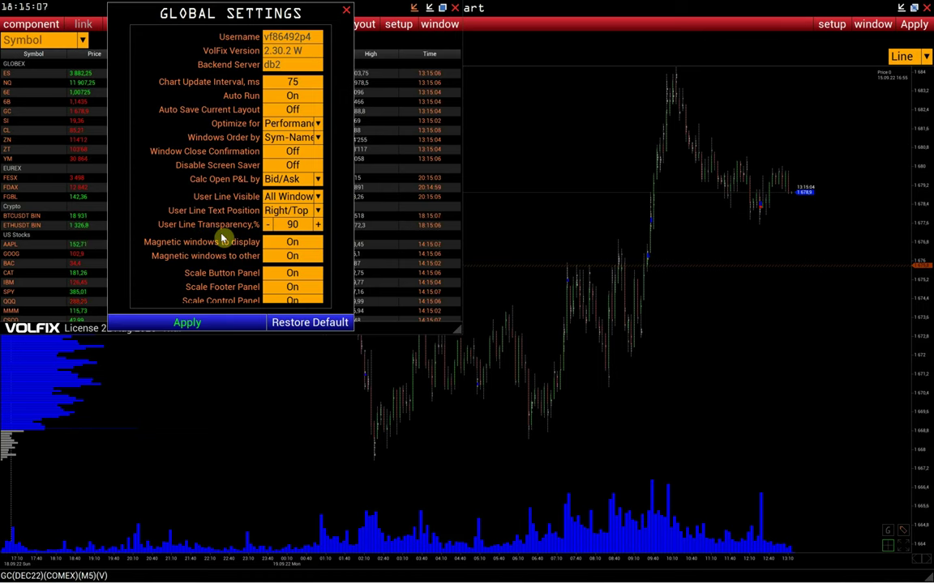
- Close Global Settings, then give the orange line the note 'Line 1' and apply
{"action": "left_click", "coordinate": [346, 12]}
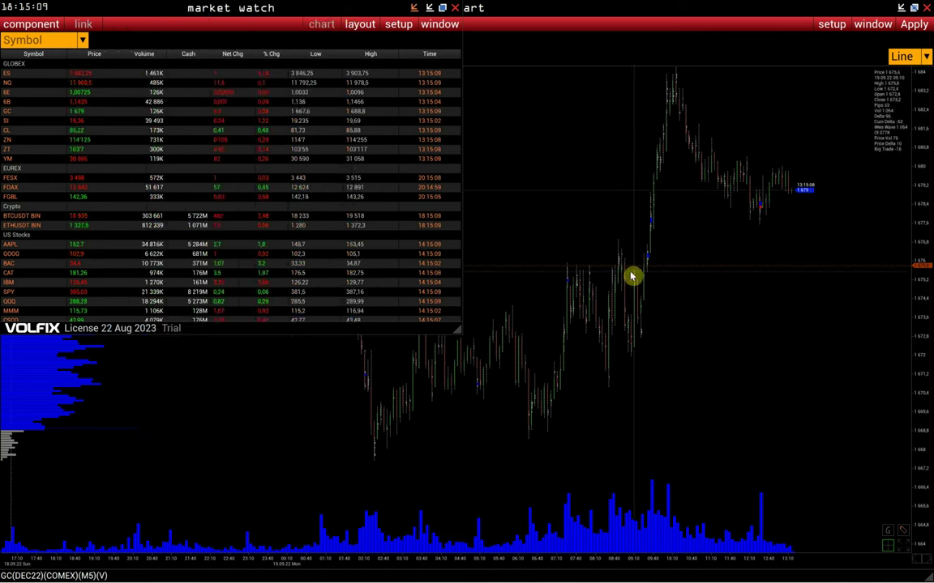
{"action": "left_click", "coordinate": [631, 333]}
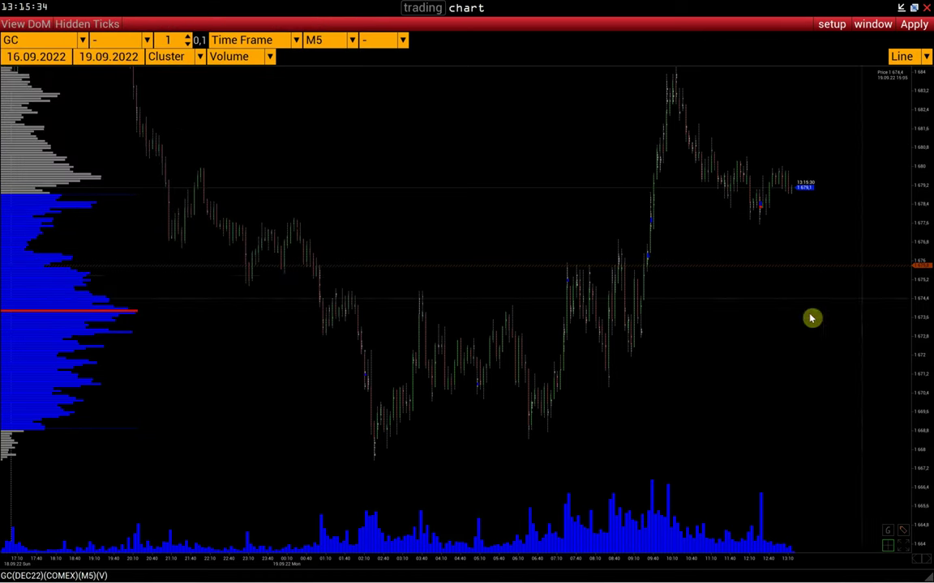
{"action": "left_click", "coordinate": [921, 268]}
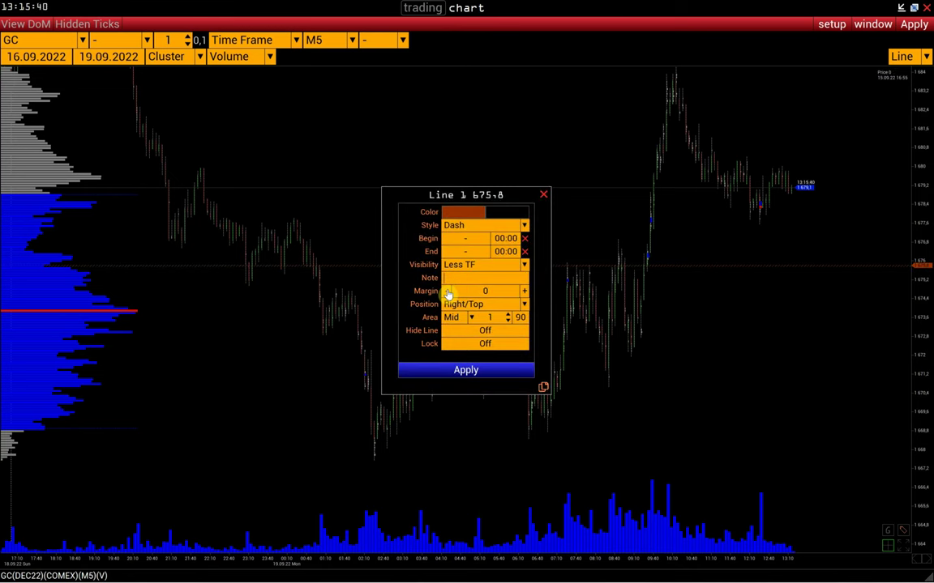
{"action": "type", "text": "Line 1"}
{"action": "left_click", "coordinate": [498, 376]}
{"action": "left_click", "coordinate": [923, 267]}
{"action": "left_click", "coordinate": [543, 195]}
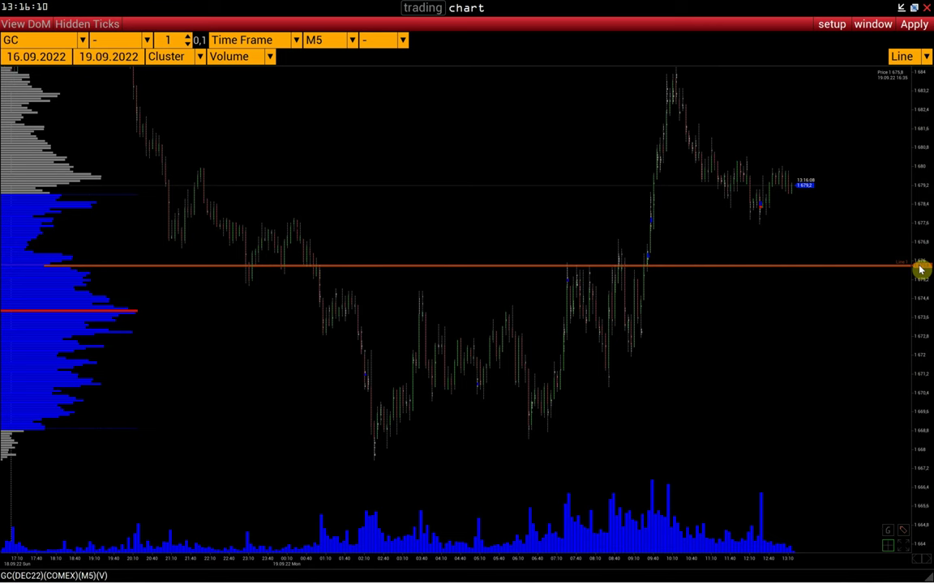
- Note the line as 'Line 2', colour it green with Margin 5, and apply
{"action": "left_click", "coordinate": [920, 270]}
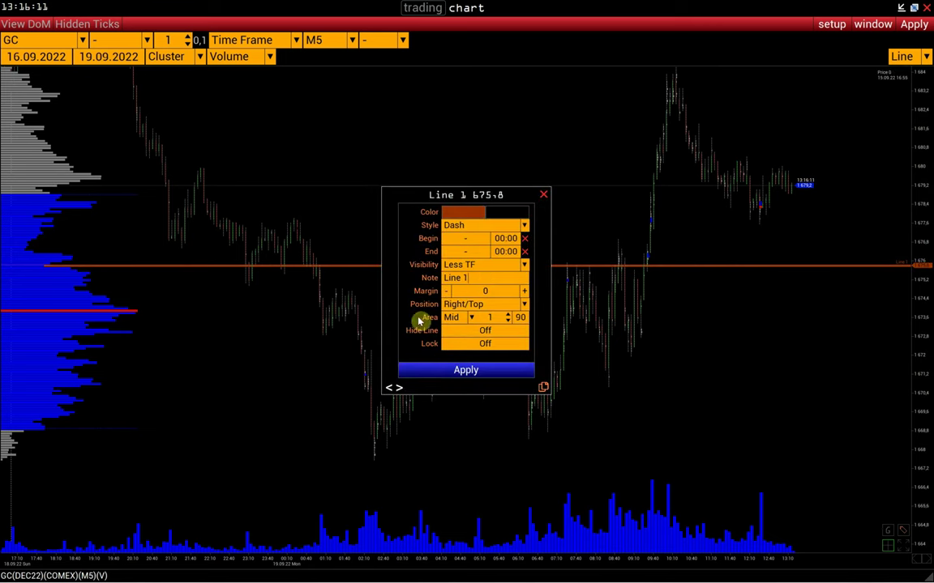
{"action": "left_click", "coordinate": [396, 389]}
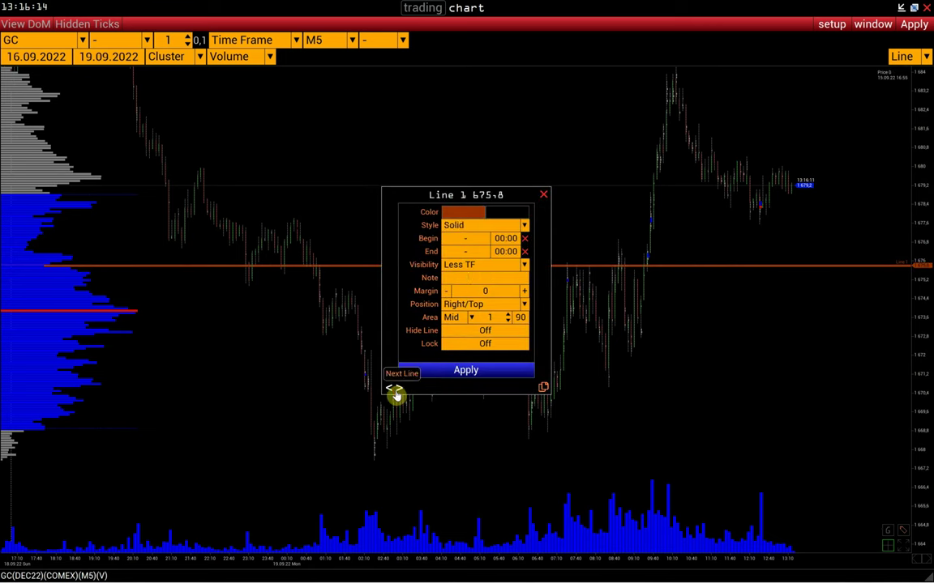
{"action": "left_click", "coordinate": [389, 392]}
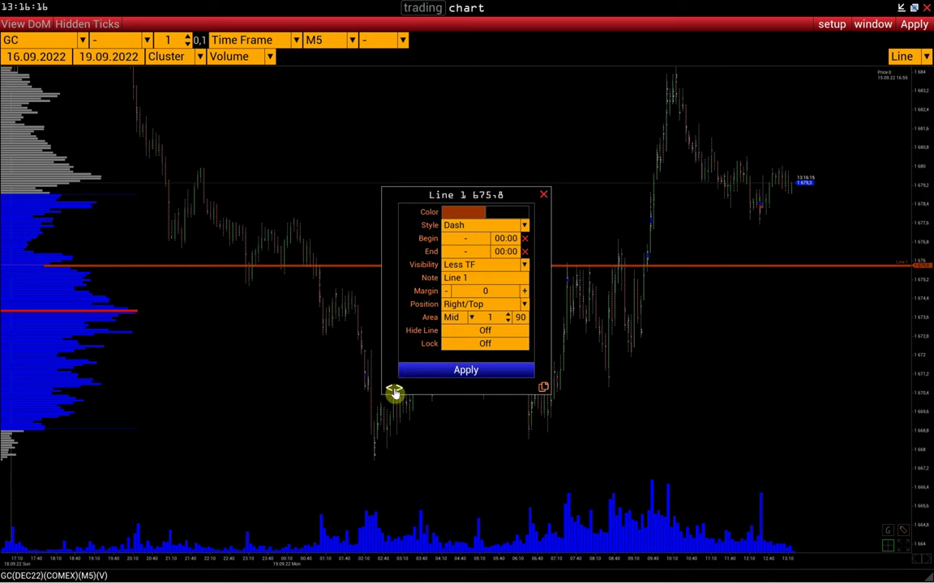
{"action": "left_click", "coordinate": [398, 392]}
{"action": "left_click", "coordinate": [459, 278]}
{"action": "type", "text": "Line 2"}
{"action": "left_click", "coordinate": [458, 216]}
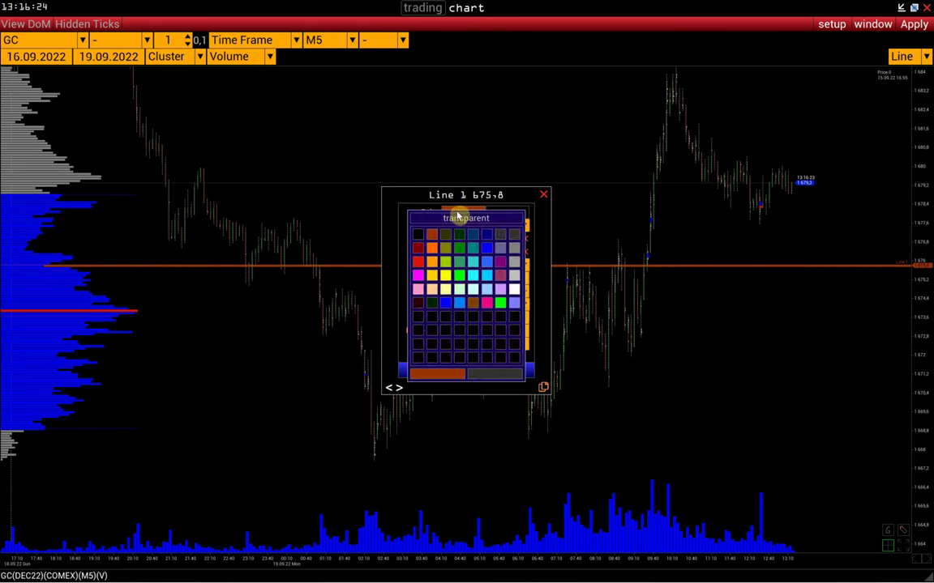
{"action": "left_click", "coordinate": [461, 253]}
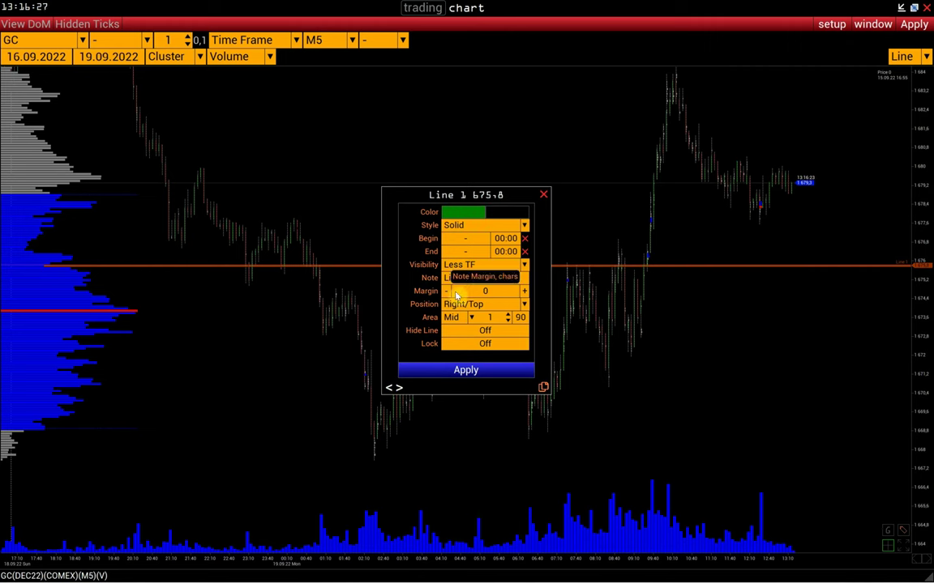
{"action": "left_click", "coordinate": [424, 293]}
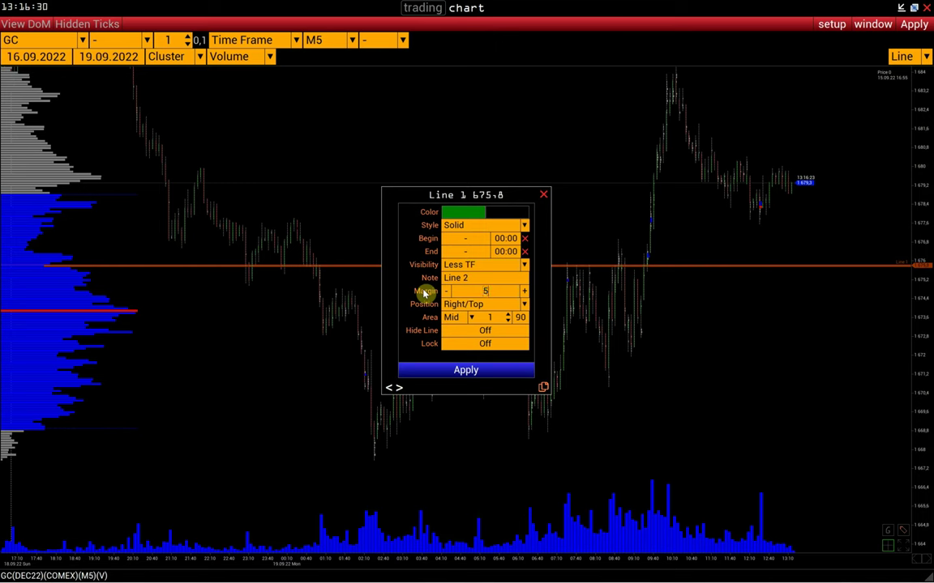
{"action": "left_click", "coordinate": [484, 370]}
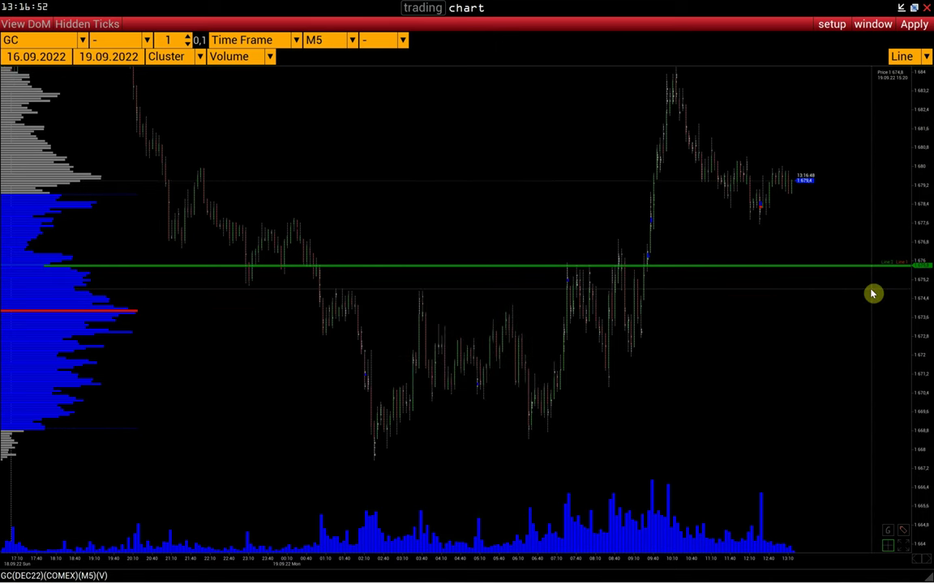
{"action": "left_click", "coordinate": [919, 265]}
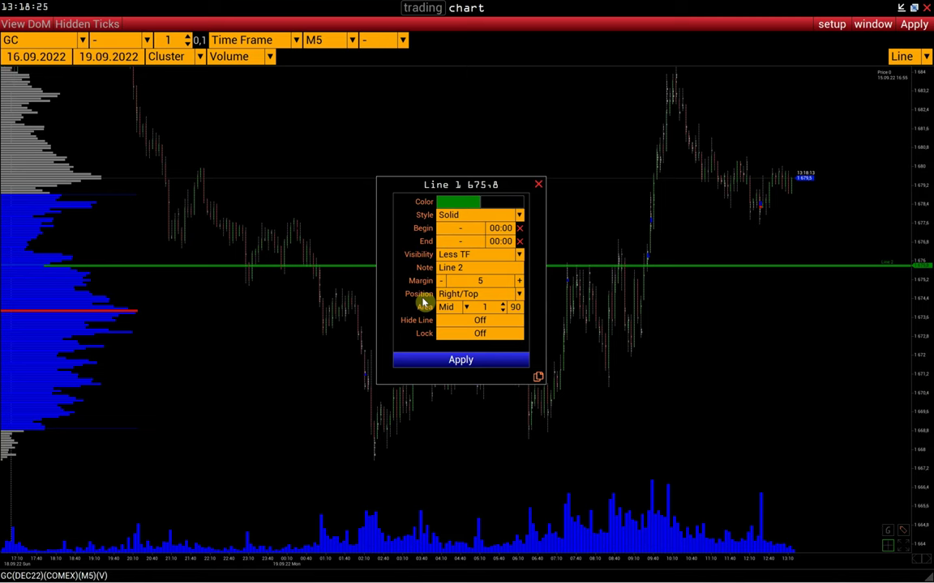
- Try the Center label position on Line 2, then revert it to Right/Top
{"action": "left_click", "coordinate": [458, 294]}
{"action": "left_click", "coordinate": [432, 276]}
{"action": "left_click", "coordinate": [462, 293]}
{"action": "left_click", "coordinate": [466, 326]}
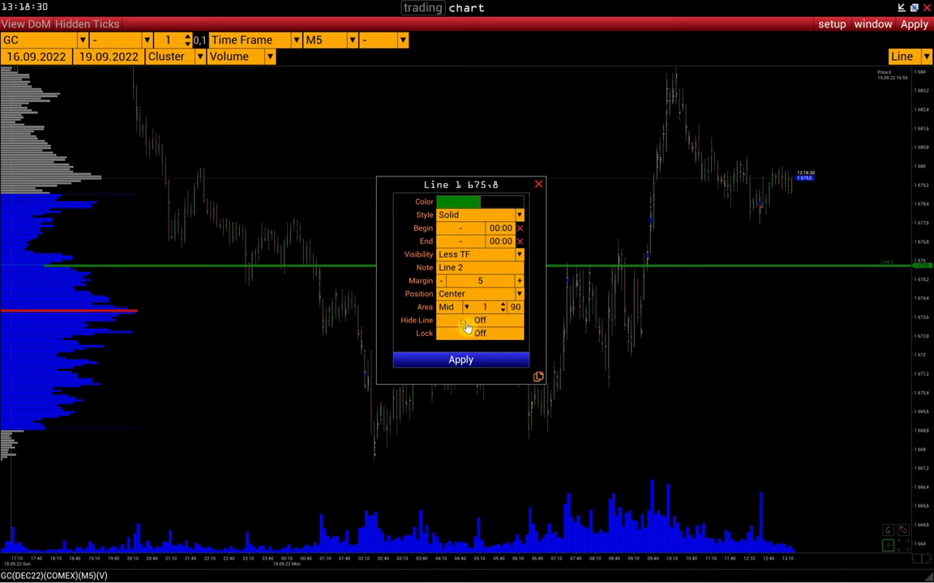
{"action": "left_click", "coordinate": [463, 361]}
{"action": "double_click", "coordinate": [920, 274]}
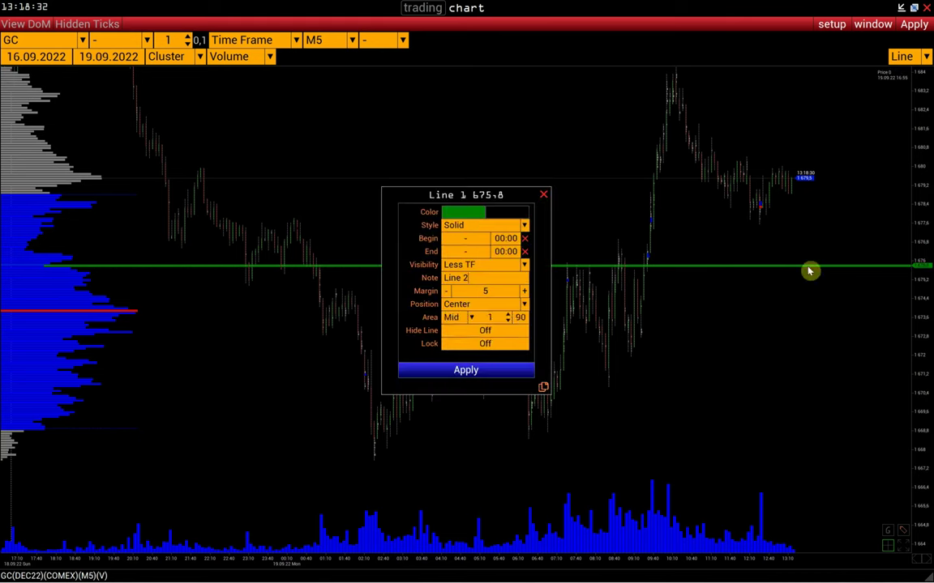
{"action": "left_click", "coordinate": [463, 305]}
{"action": "left_click", "coordinate": [468, 328]}
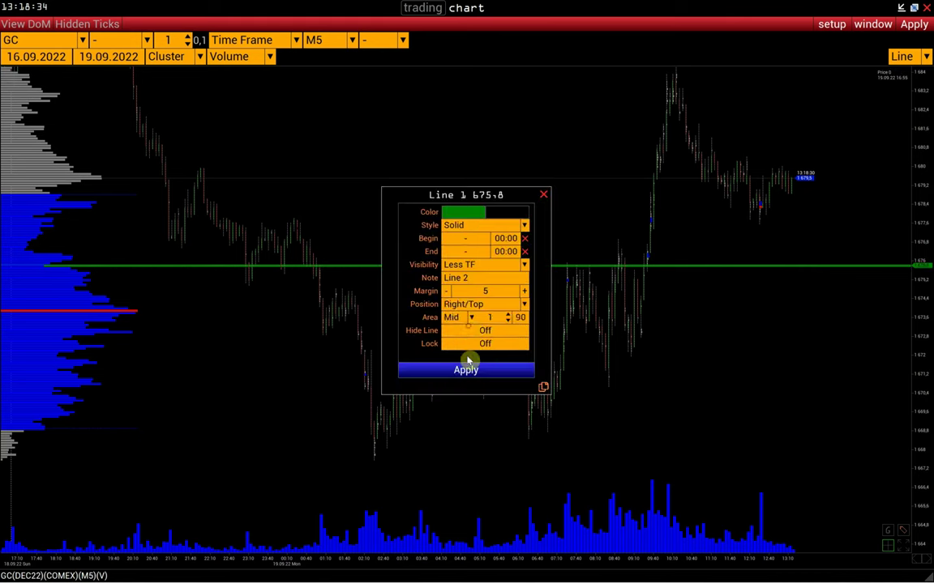
{"action": "left_click", "coordinate": [478, 371]}
- Raise Line 2's Area width from 1 to 4 and apply
{"action": "double_click", "coordinate": [921, 270]}
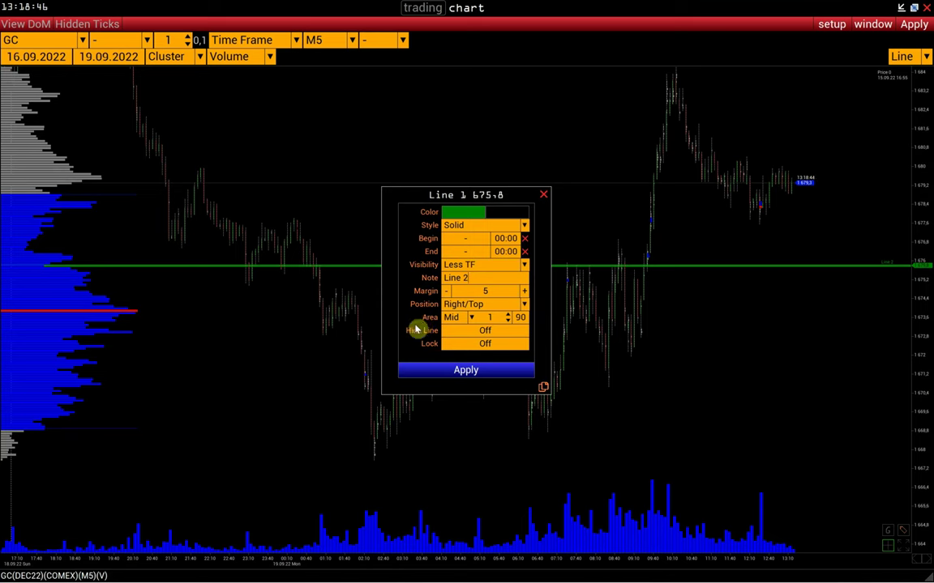
{"action": "left_click", "coordinate": [486, 317]}
{"action": "type", "text": "4"}
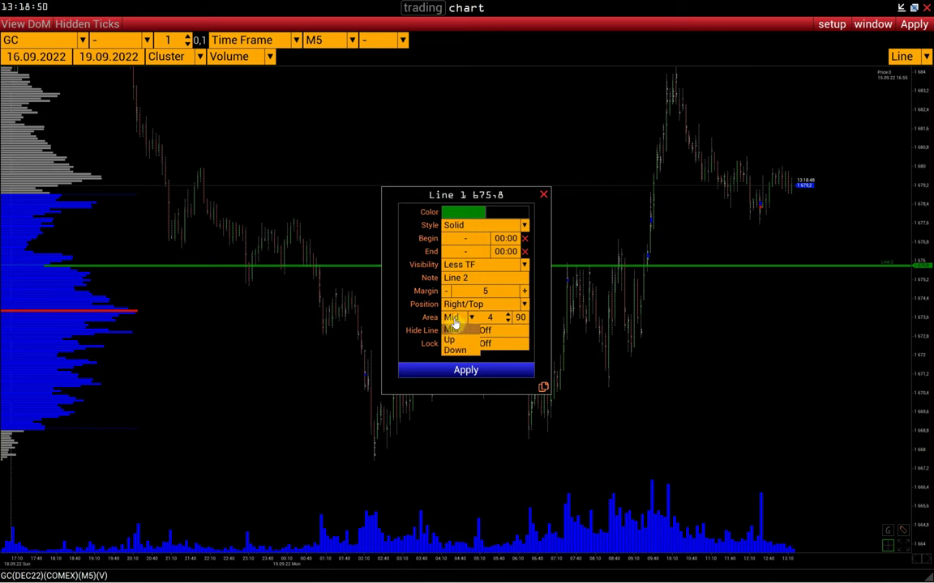
{"action": "left_click", "coordinate": [463, 370]}
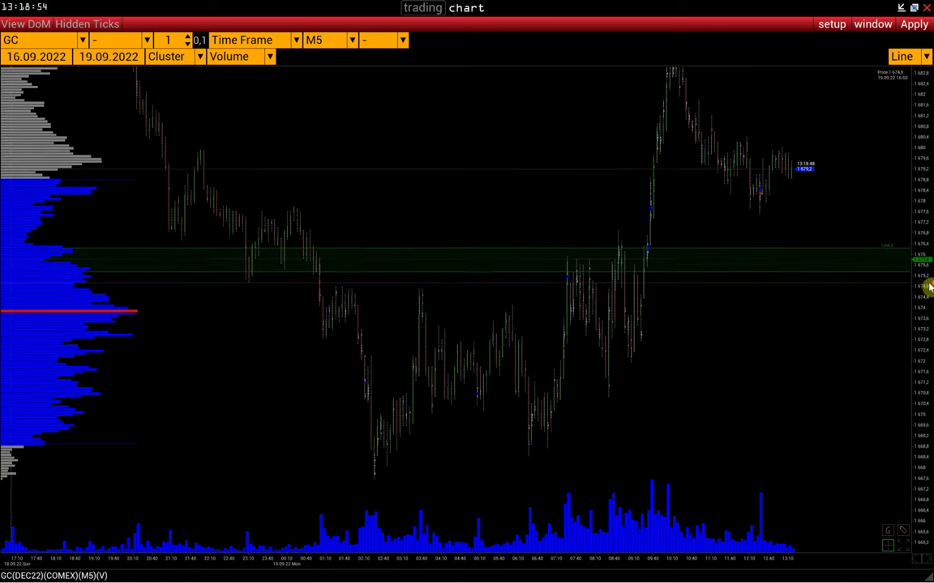
- Set Line 2's Area to Down, changing the third value from 90 to 50
{"action": "mouse_move", "coordinate": [823, 263]}
{"action": "left_mouse_down"}
{"action": "mouse_move", "coordinate": [816, 256]}
{"action": "mouse_move", "coordinate": [818, 277]}
{"action": "left_mouse_up"}
{"action": "left_click", "coordinate": [830, 242]}
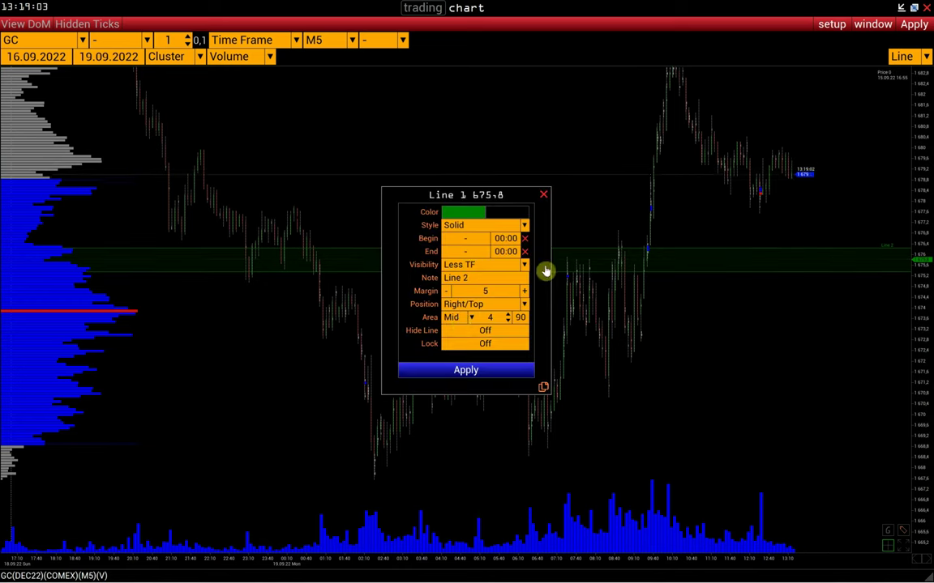
{"action": "left_click", "coordinate": [455, 317]}
{"action": "left_click", "coordinate": [458, 349]}
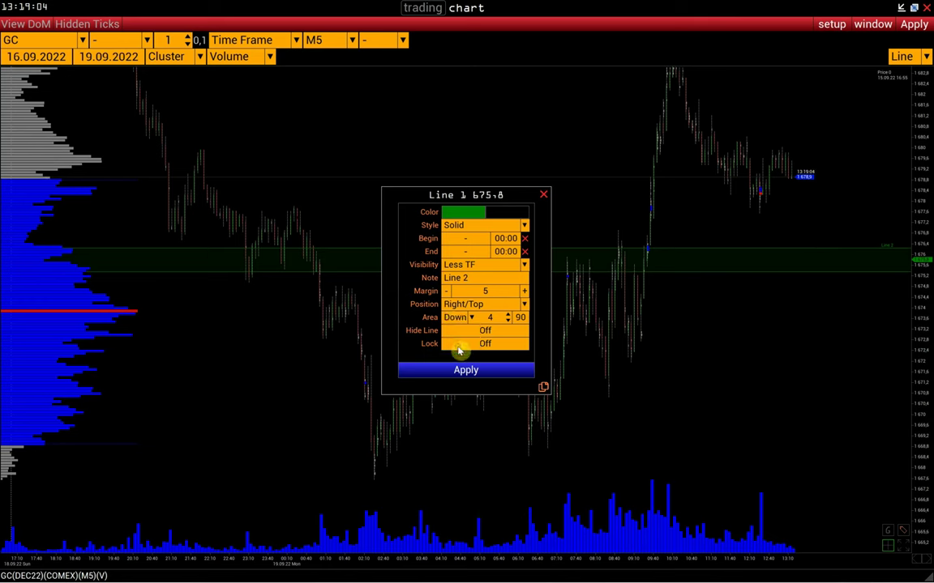
{"action": "left_click", "coordinate": [463, 373]}
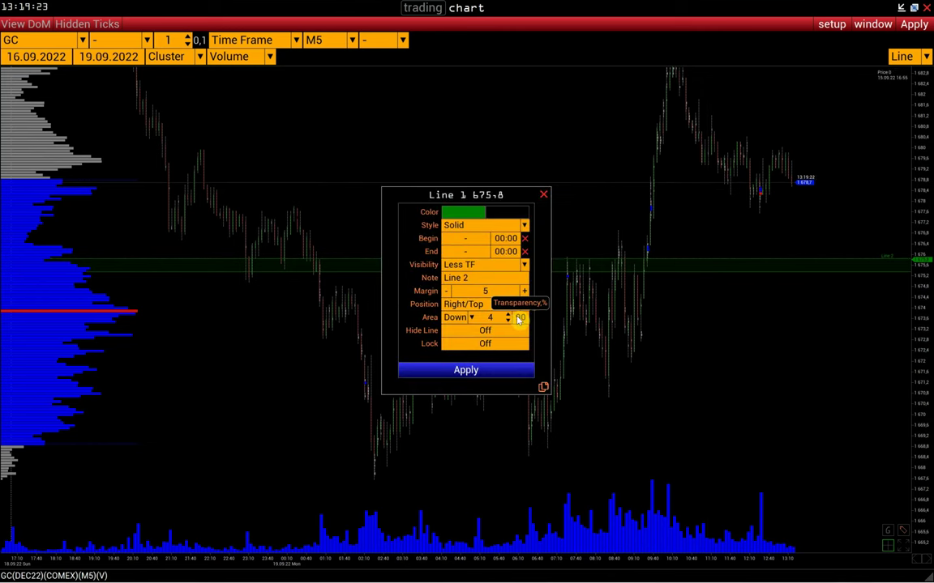
{"action": "left_click", "coordinate": [474, 372]}
- Switch Line 2's Lock to On and apply
{"action": "left_click", "coordinate": [918, 263]}
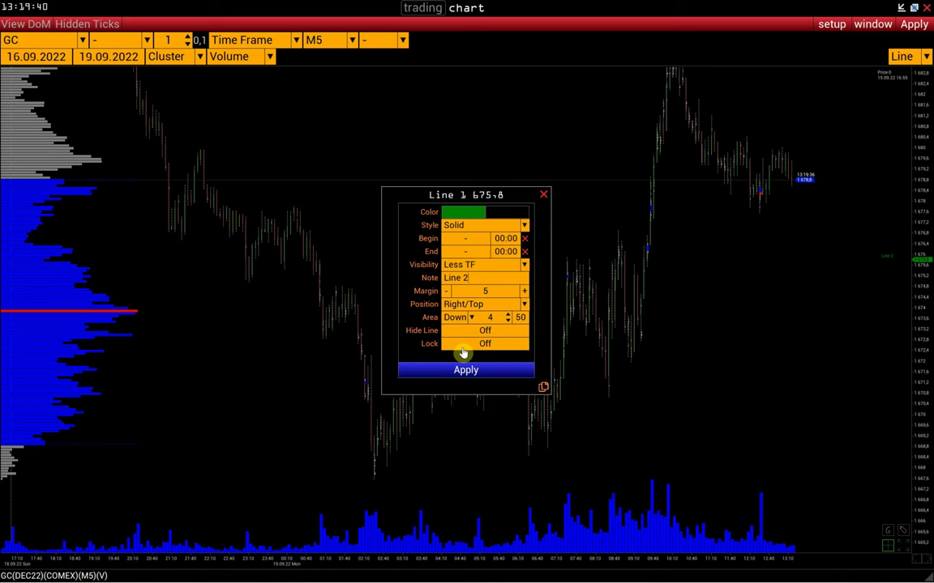
{"action": "left_click", "coordinate": [470, 351]}
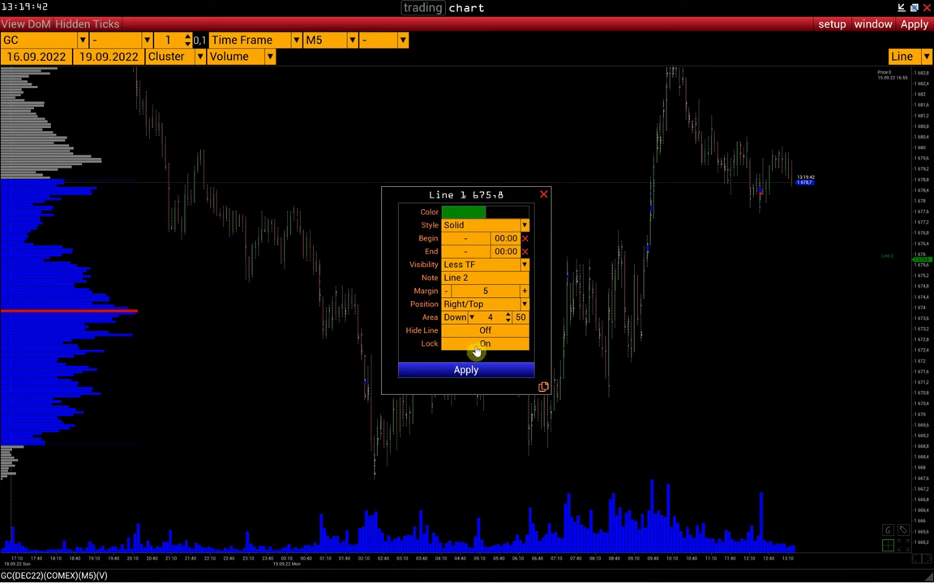
{"action": "left_click", "coordinate": [470, 373]}
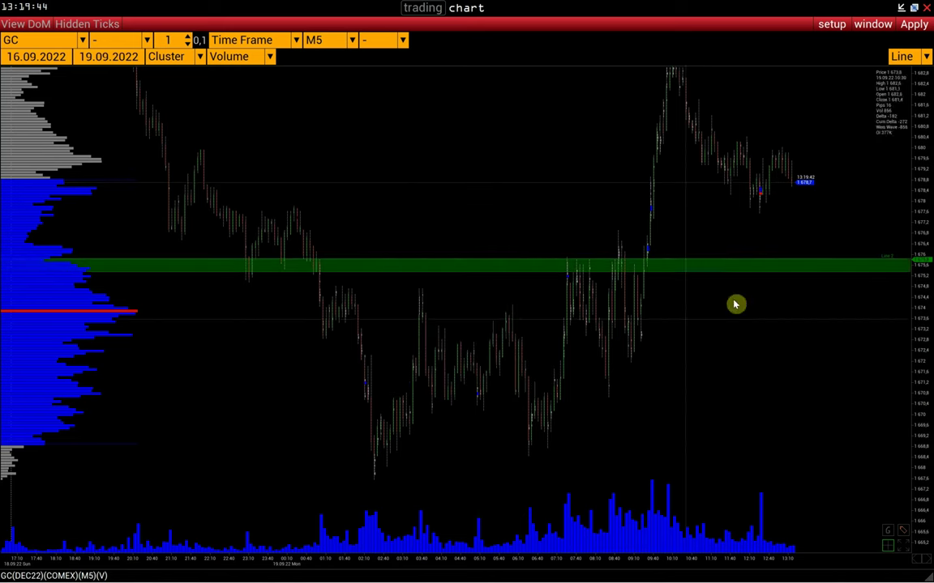
- Reapply Line 2's settings with Lock Off, then mark a time near 08:30 on 19.09
{"action": "double_click", "coordinate": [921, 264]}
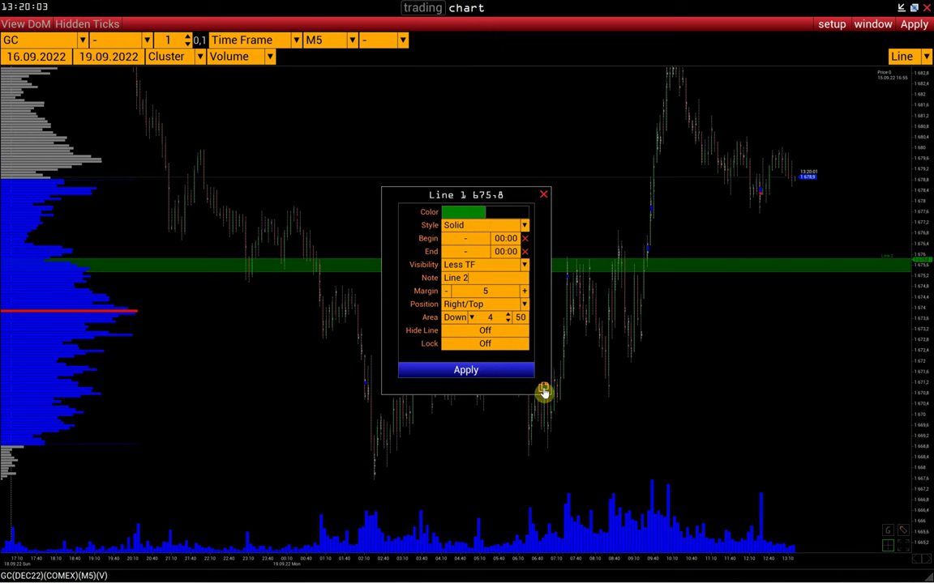
{"action": "left_click", "coordinate": [463, 373]}
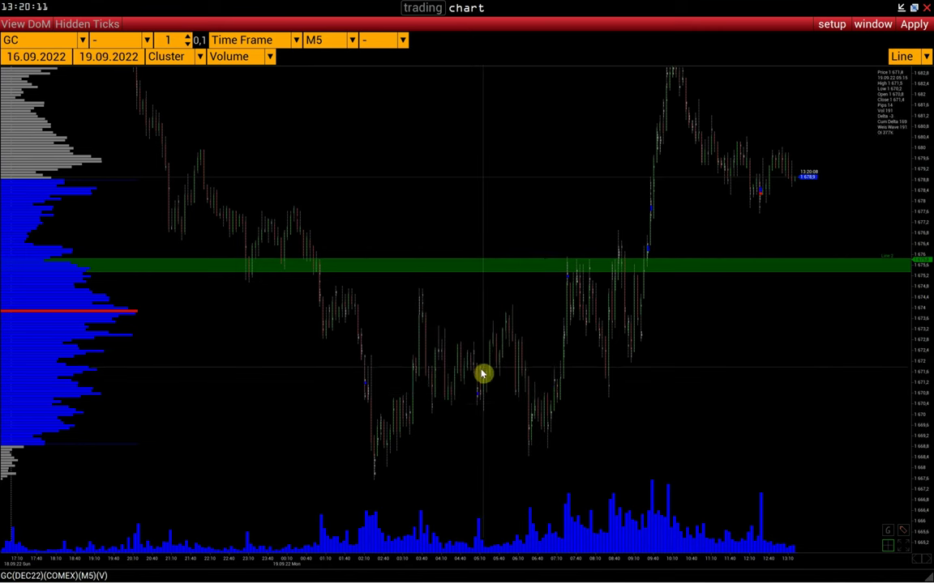
{"action": "left_click_drag", "start_coordinate": [549, 559], "coordinate": [611, 567]}
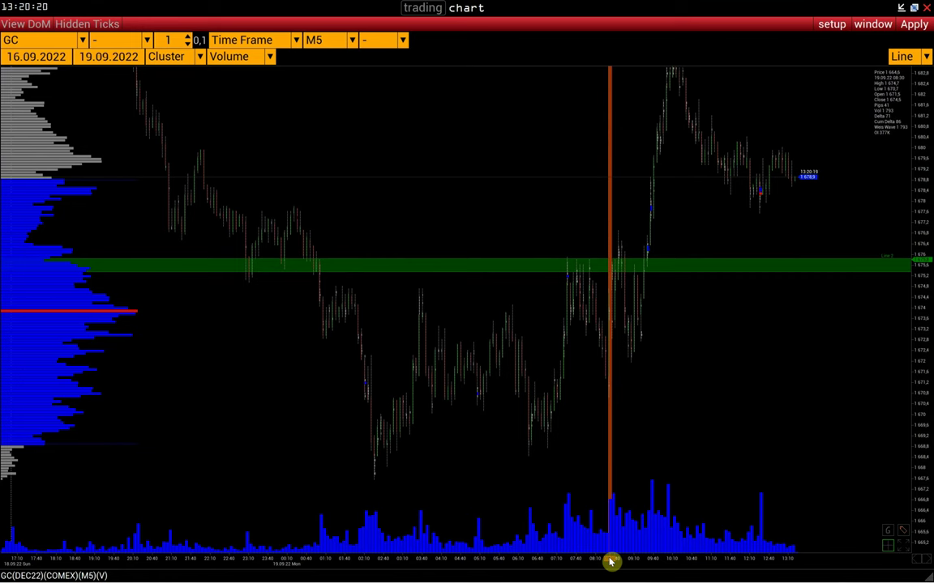
{"action": "left_click", "coordinate": [831, 25]}
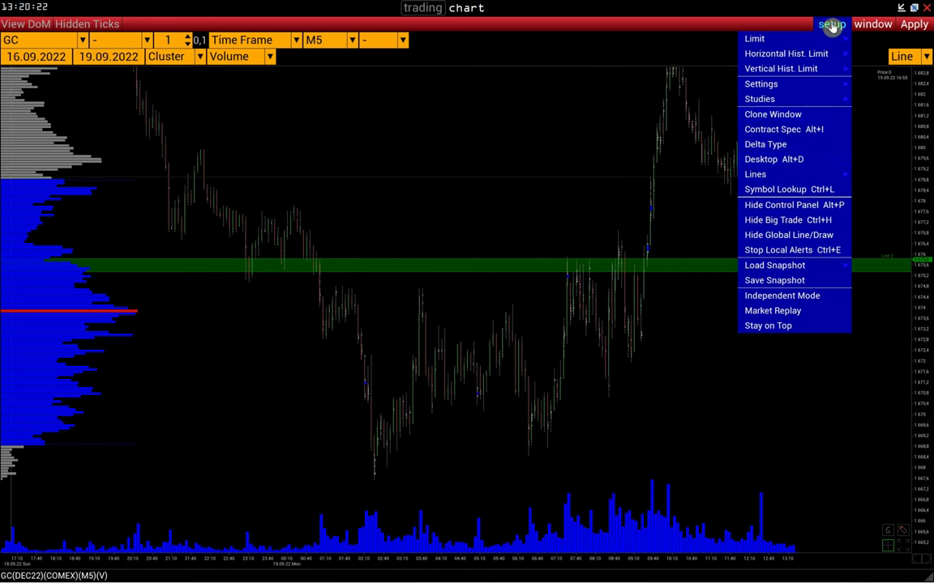
{"action": "mouse_move", "coordinate": [833, 174]}
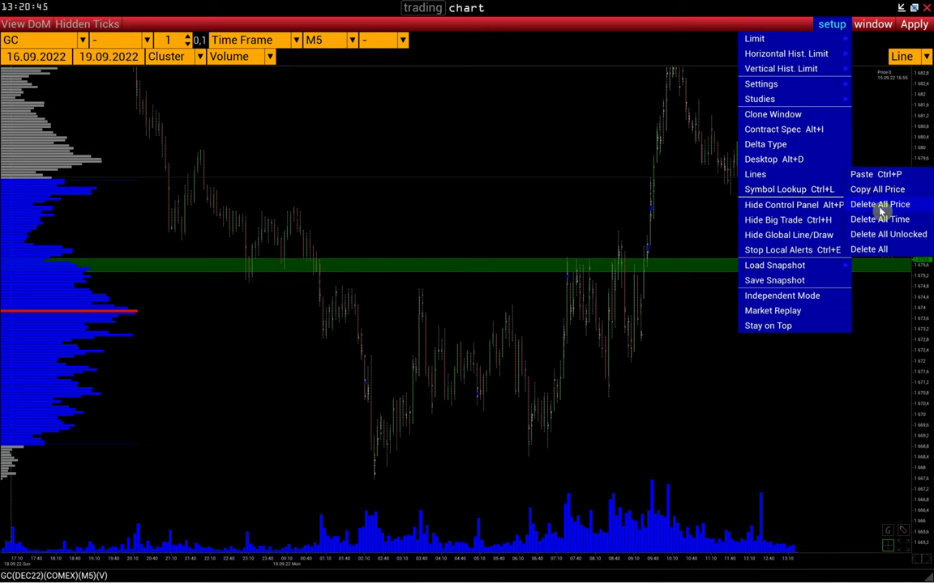
{"action": "left_click", "coordinate": [872, 251]}
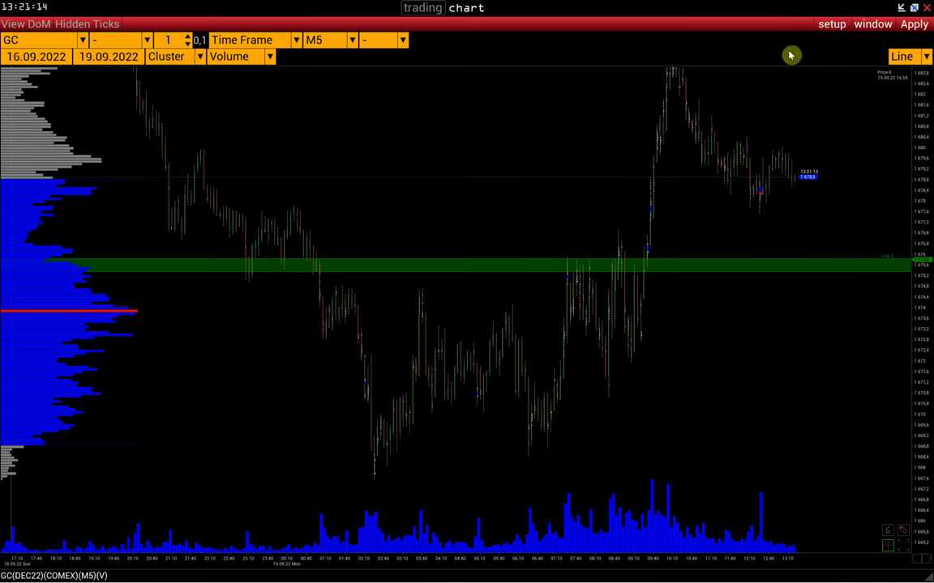
{"action": "left_click", "coordinate": [827, 25]}
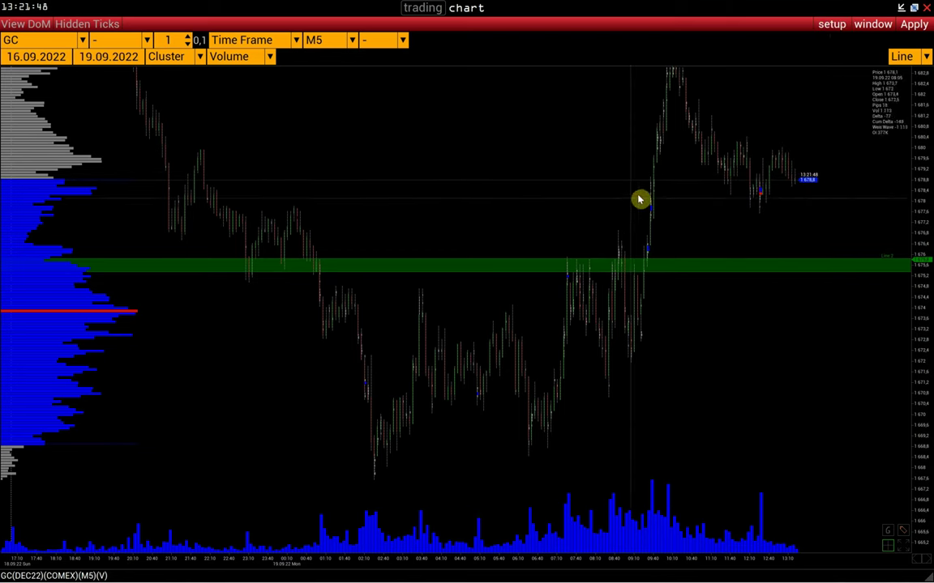
- Set the global User Line Back colour to grey and add grey lines near 1677.3 and 1669.2
{"action": "left_click", "coordinate": [829, 25]}
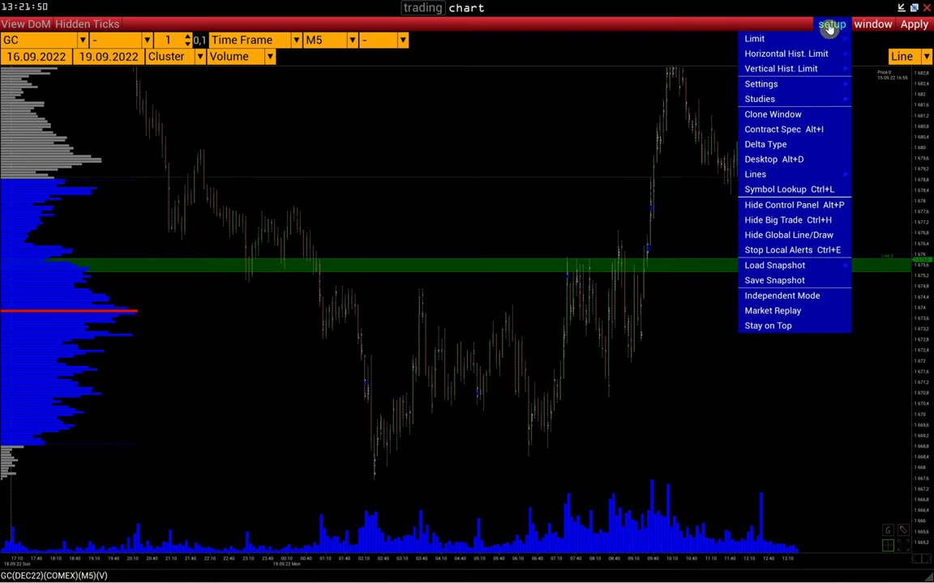
{"action": "mouse_move", "coordinate": [813, 92]}
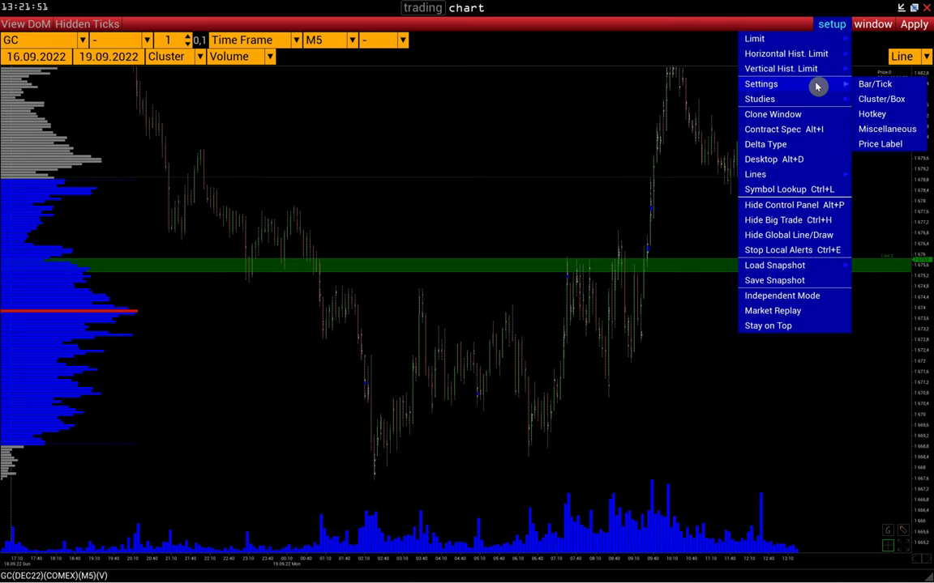
{"action": "left_click", "coordinate": [884, 132]}
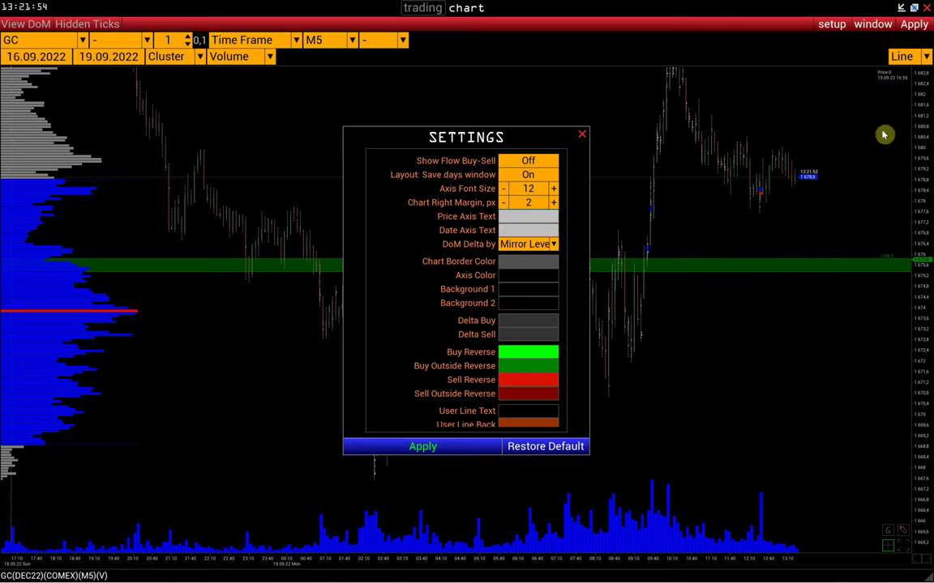
{"action": "scroll", "coordinate": [556, 229], "scroll_direction": "down", "scroll_amount": 3}
{"action": "scroll", "coordinate": [555, 228], "scroll_direction": "down", "scroll_amount": 1}
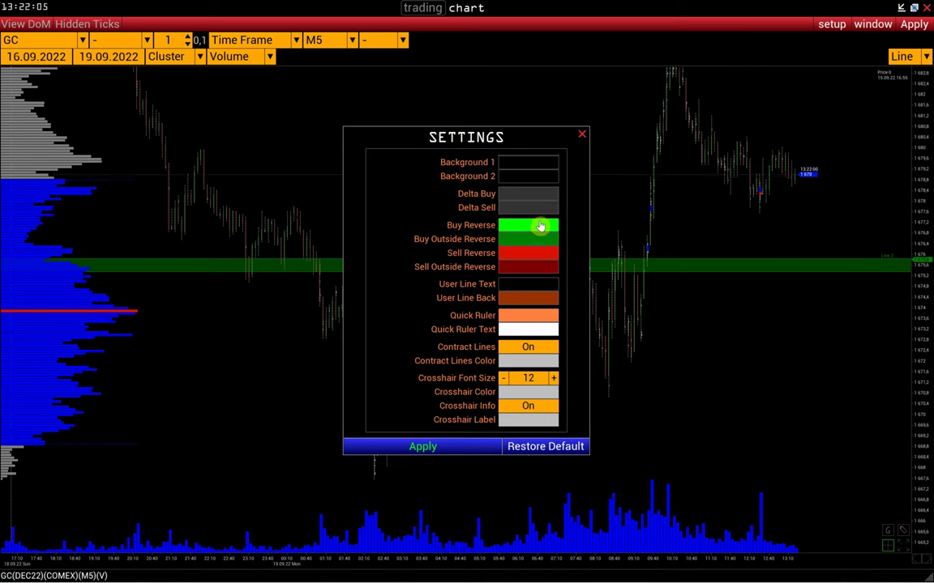
{"action": "left_click", "coordinate": [515, 299]}
{"action": "left_click", "coordinate": [514, 262]}
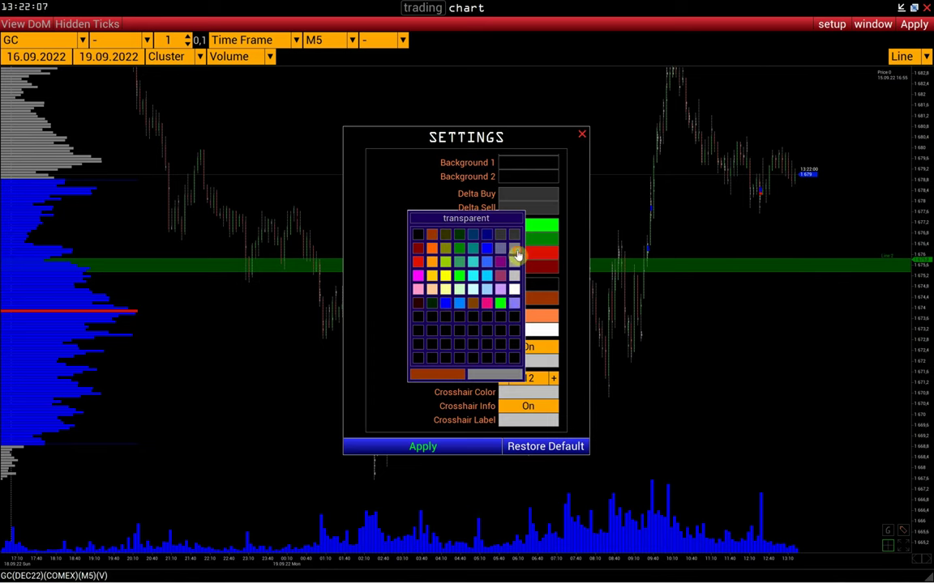
{"action": "left_click", "coordinate": [460, 444]}
{"action": "left_click_drag", "start_coordinate": [921, 330], "coordinate": [925, 444]}
{"action": "mouse_move", "coordinate": [920, 202]}
{"action": "left_mouse_down"}
{"action": "mouse_move", "coordinate": [920, 218]}
{"action": "mouse_move", "coordinate": [915, 213]}
{"action": "left_mouse_up"}
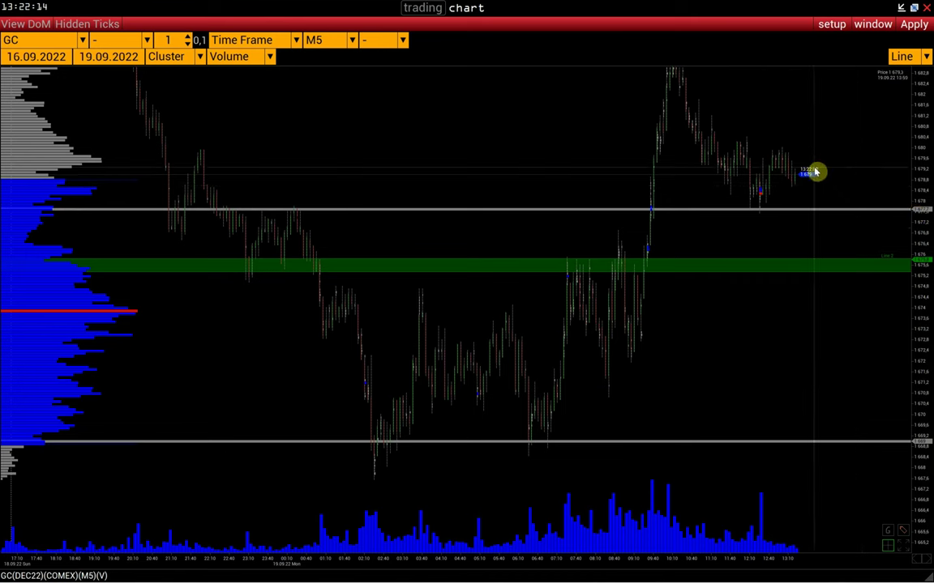
- Switch the line type to Alert and place a red alert line near 1678.2, above the grey 1677.3 line
{"action": "left_click", "coordinate": [904, 57]}
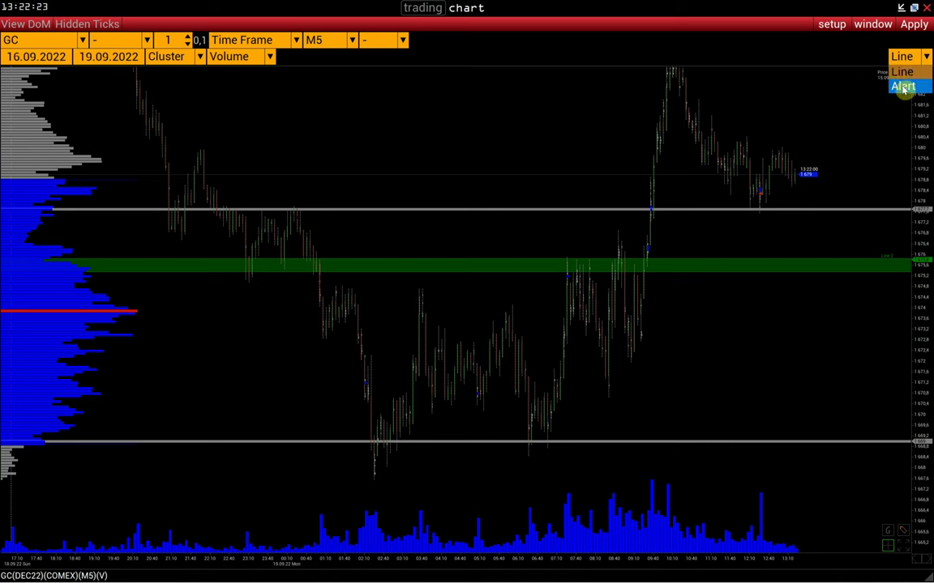
{"action": "left_click", "coordinate": [903, 87]}
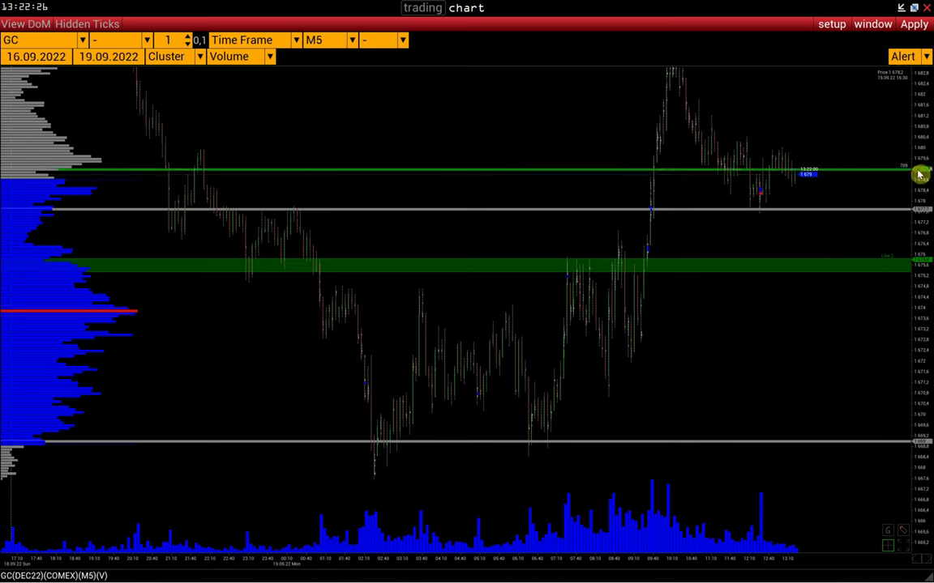
{"action": "left_click", "coordinate": [919, 196]}
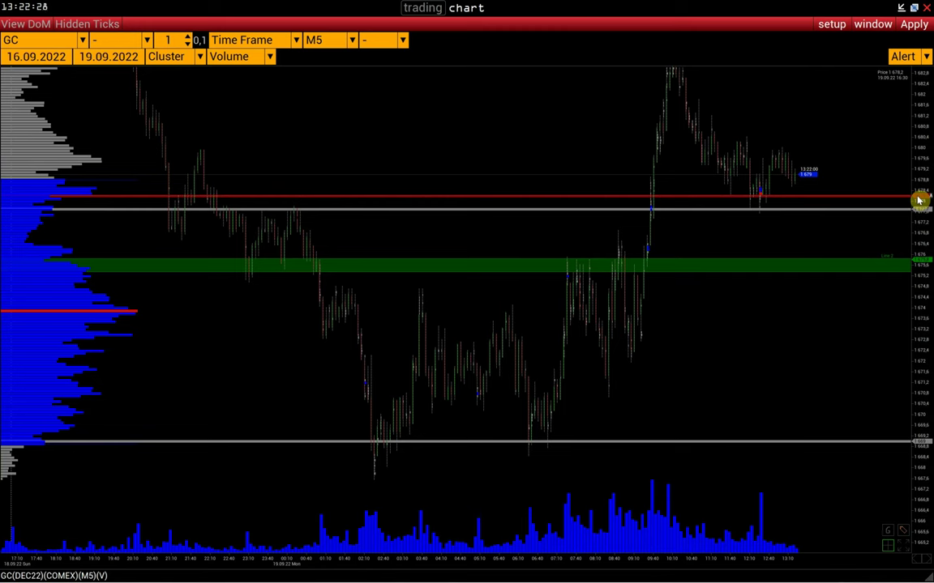